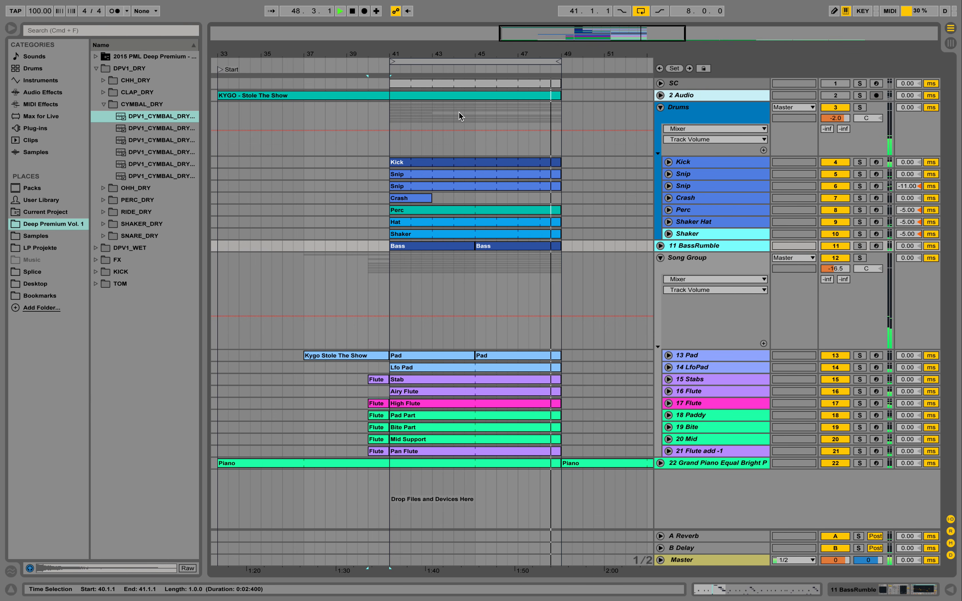
# Stop playback and briefly unfold the 2 Audio track to view its waveform, folding it again
pyautogui.press('space')
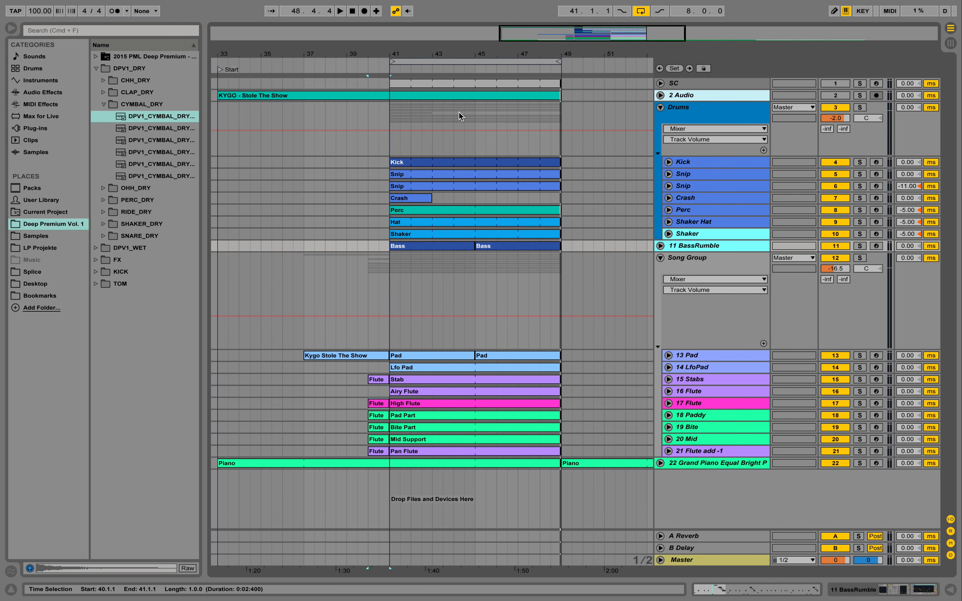
pyautogui.click(660, 95)
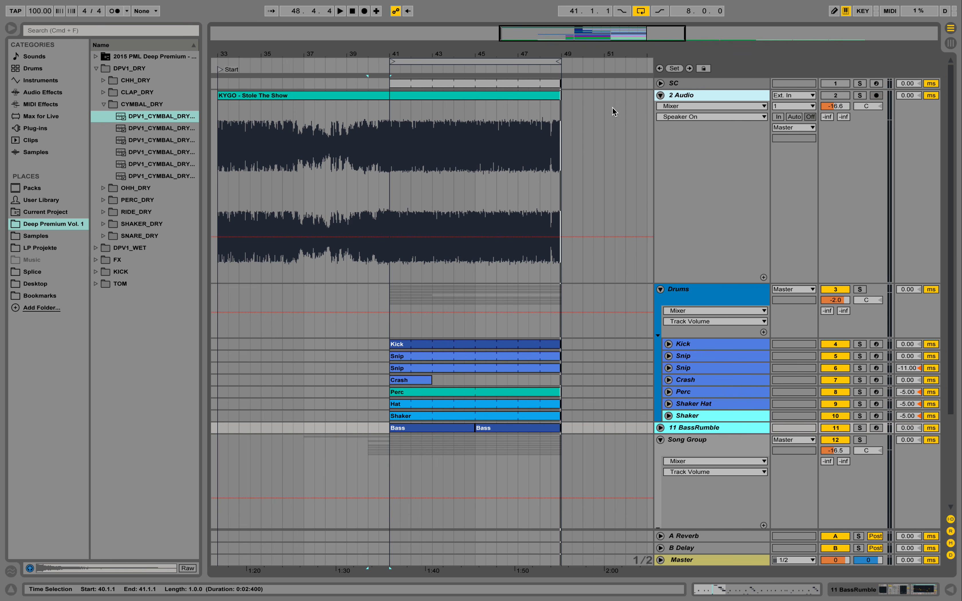
pyautogui.click(660, 95)
# Unfold the 22 Grand Piano Equal Bright Production track and open its device chain and Grand Piano instrument rack
pyautogui.click(660, 464)
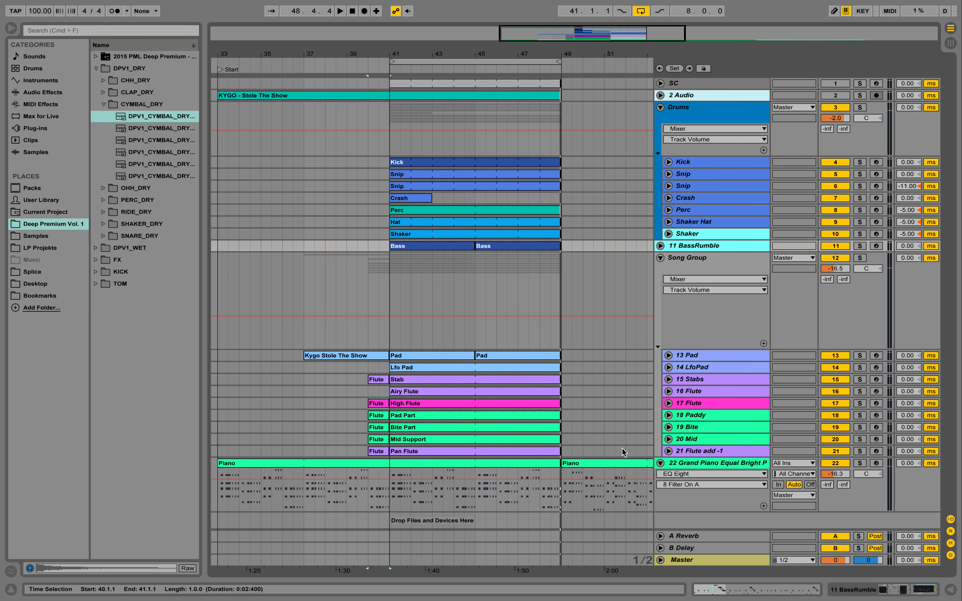
pyautogui.doubleClick(682, 462)
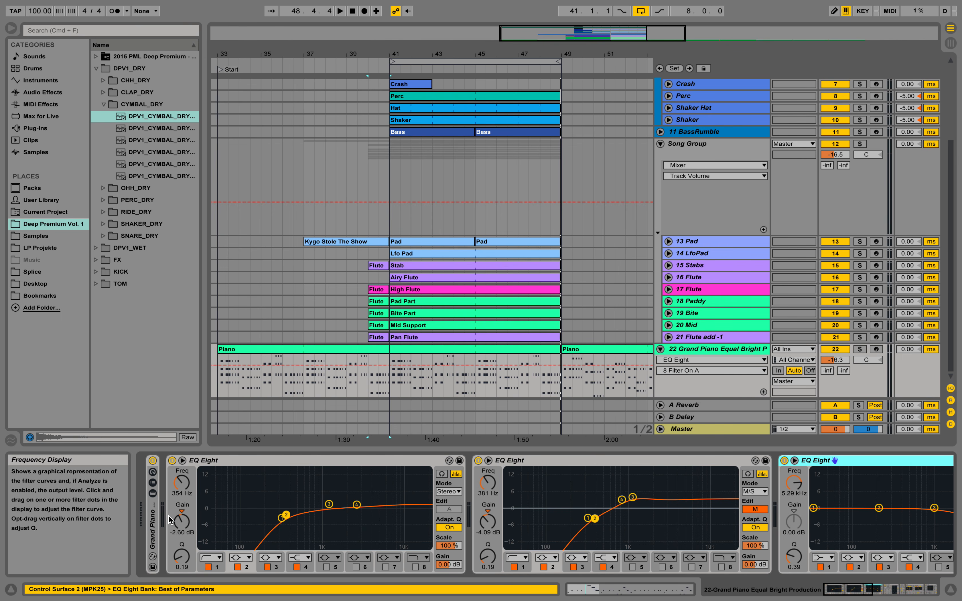
pyautogui.doubleClick(155, 518)
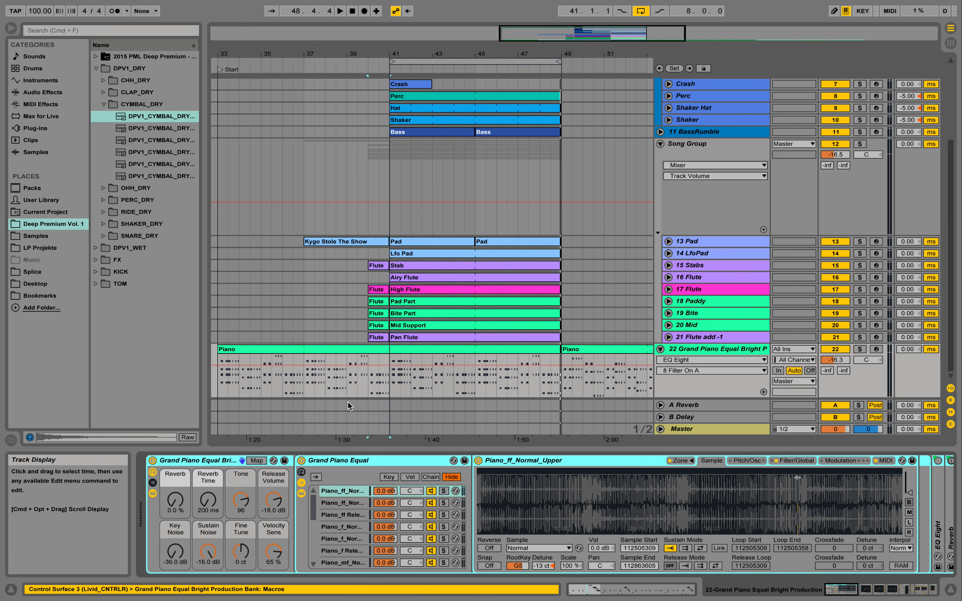
# Open the Piano clip in the MIDI note editor and play it from beat 2.4.1 while zooming the notes
pyautogui.click(389, 383)
pyautogui.doubleClick(487, 347)
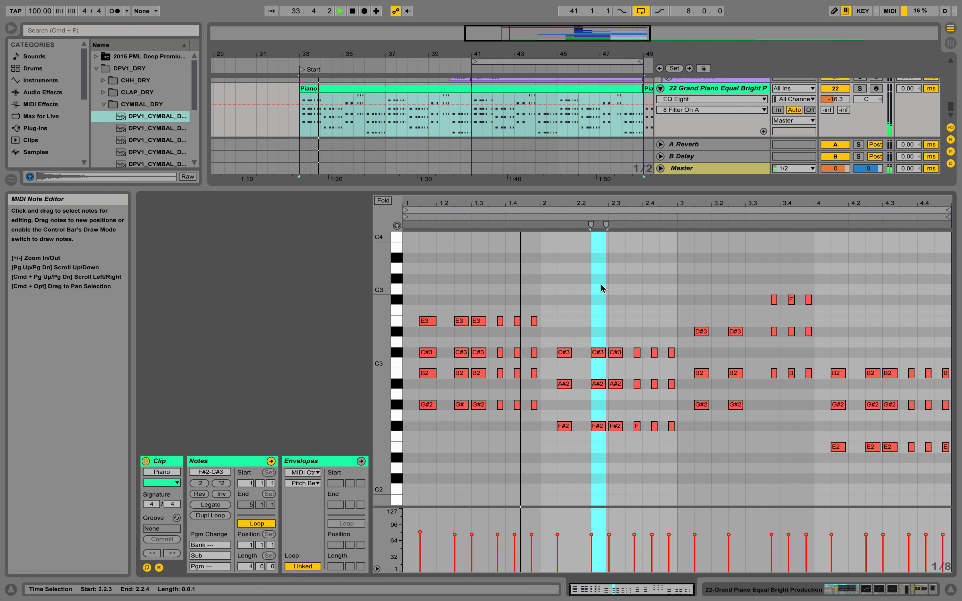
pyautogui.click(648, 288)
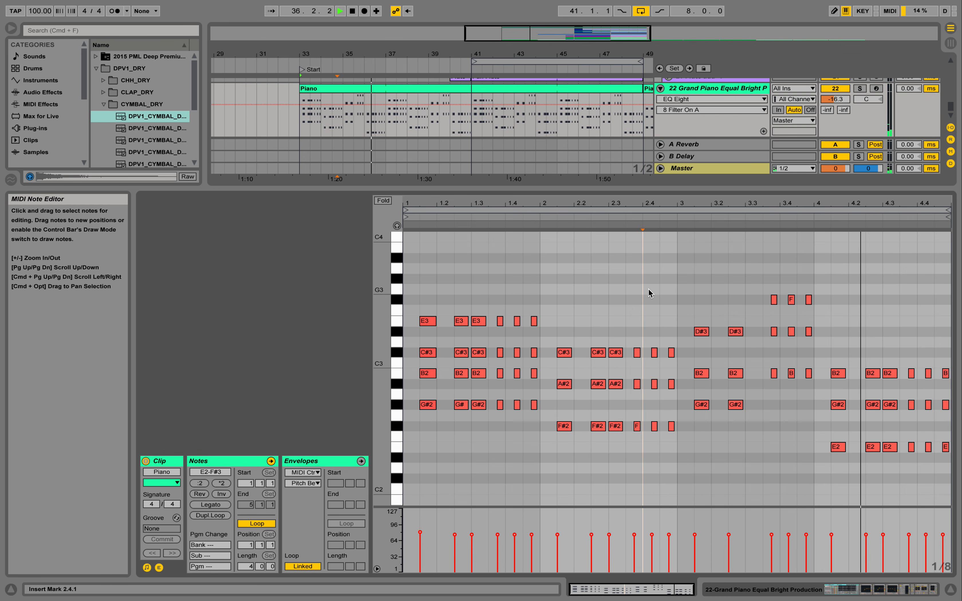
pyautogui.press('space')
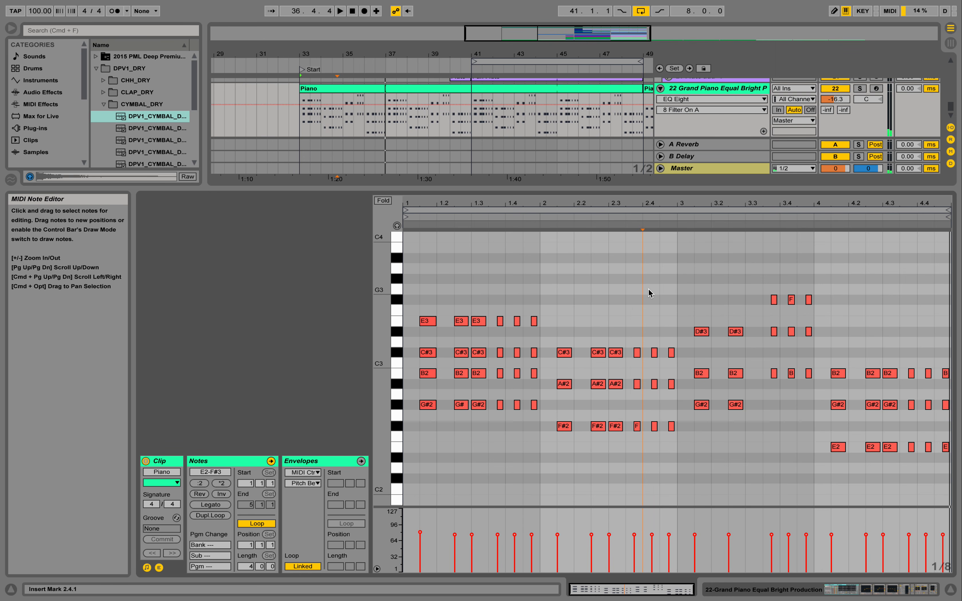
pyautogui.moveTo(421, 204); pyautogui.dragTo(495, 231)
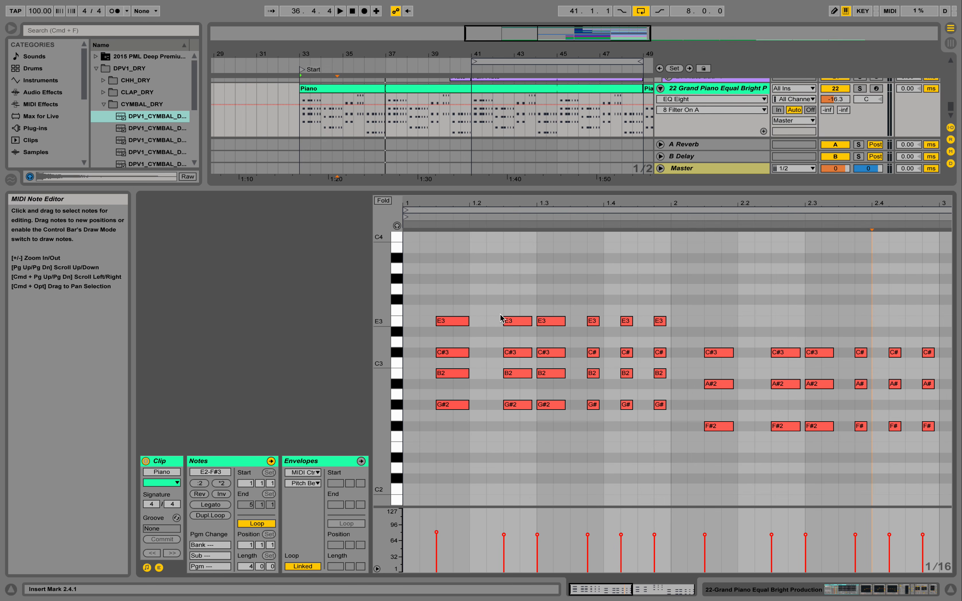
pyautogui.moveTo(451, 202); pyautogui.dragTo(452, 159)
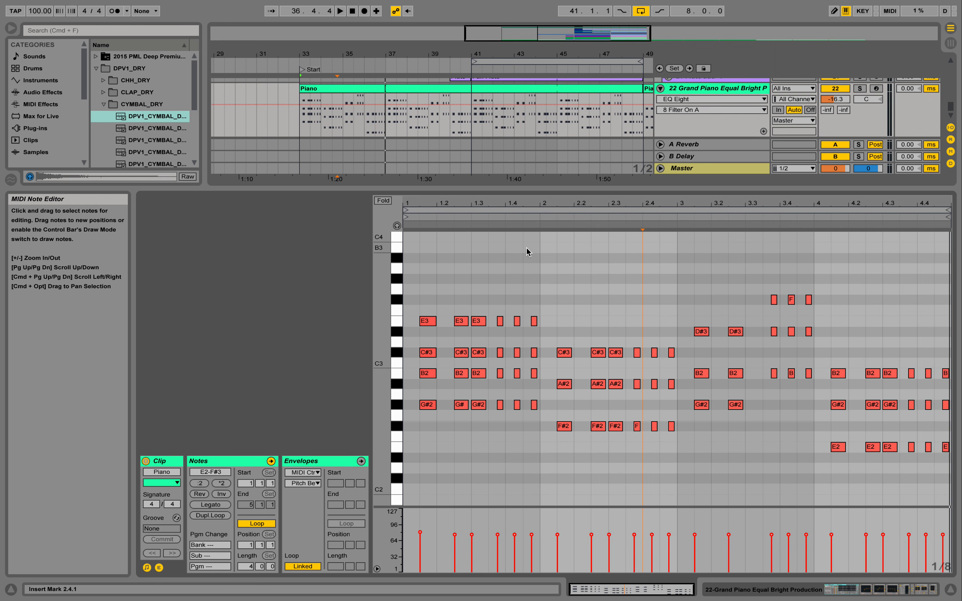
pyautogui.press('space')
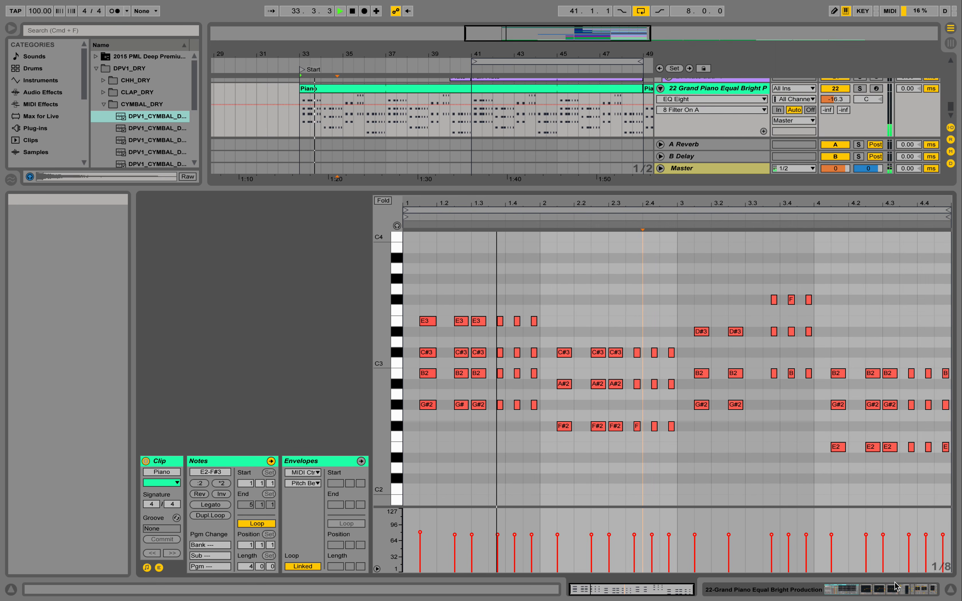
# Browse the piano track's effect chain: EQ Eight, Compressor Sidechain, Simple Delay, Reverb and Auto Filter
pyautogui.click(900, 592)
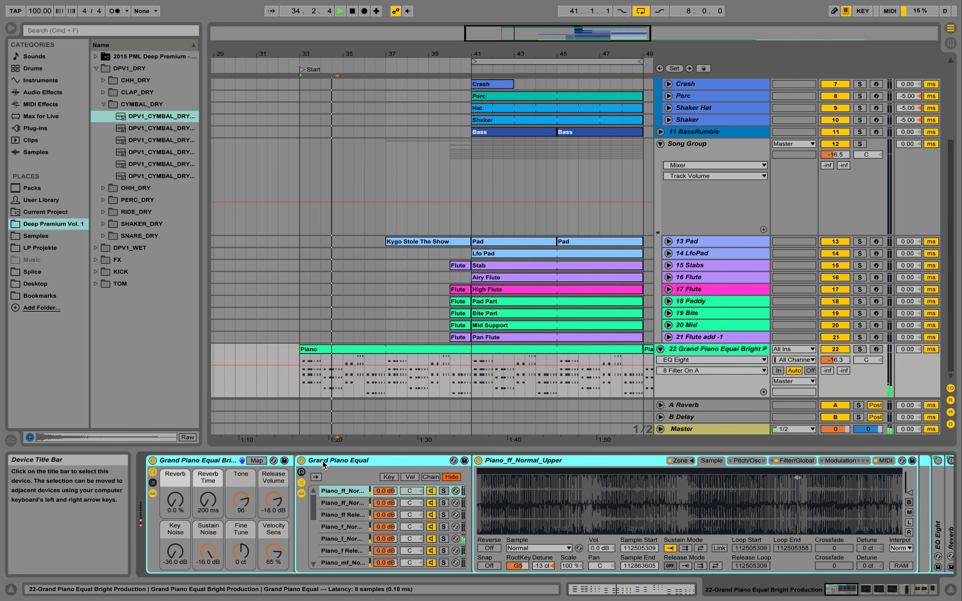
pyautogui.doubleClick(214, 461)
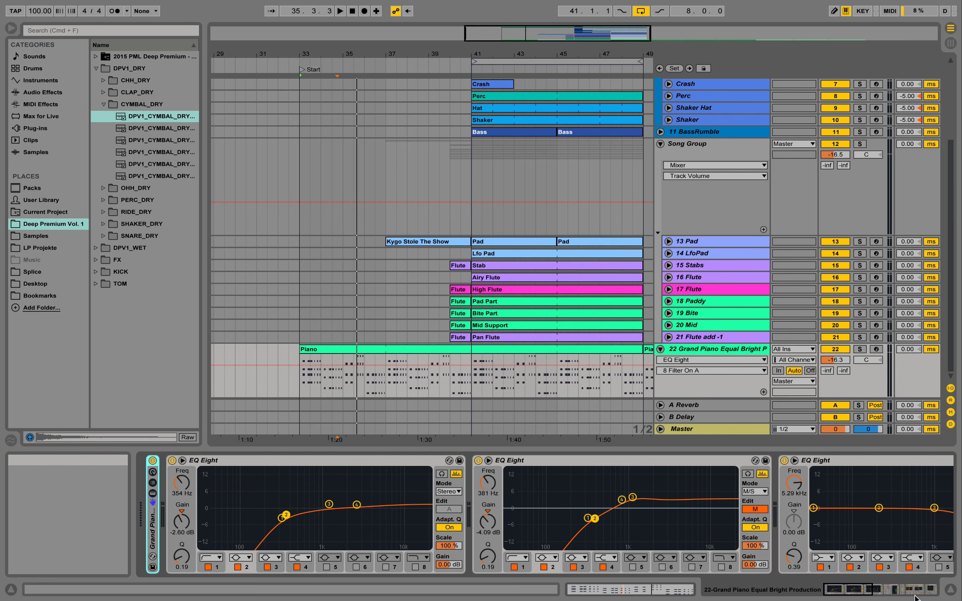
pyautogui.moveTo(864, 588); pyautogui.dragTo(874, 589)
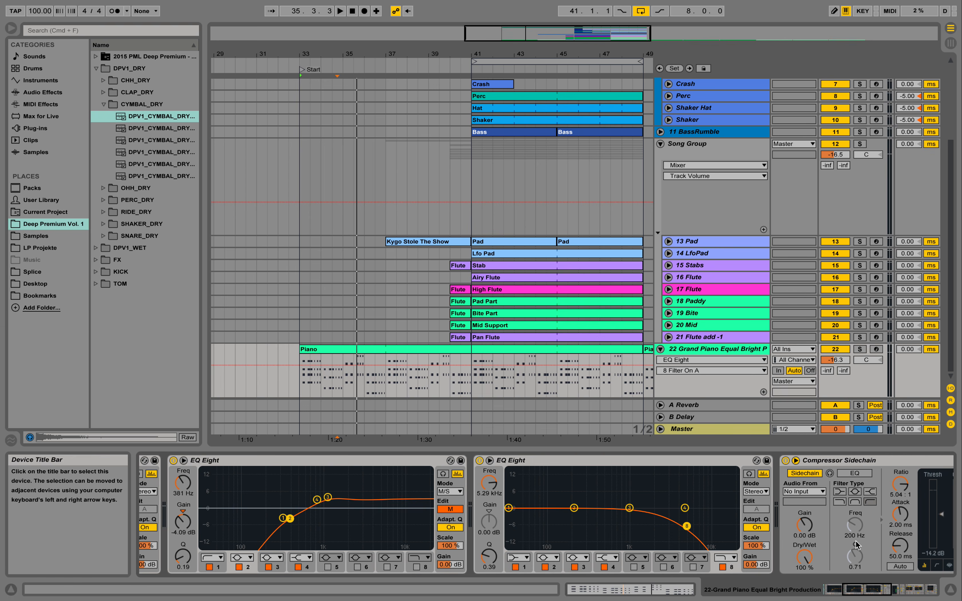
pyautogui.click(909, 592)
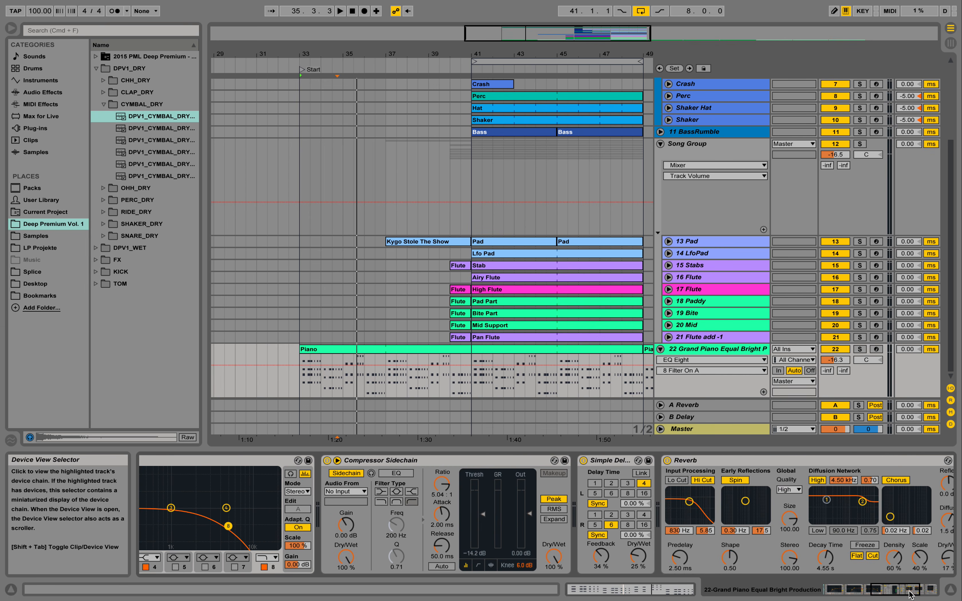
pyautogui.moveTo(909, 593); pyautogui.dragTo(930, 596)
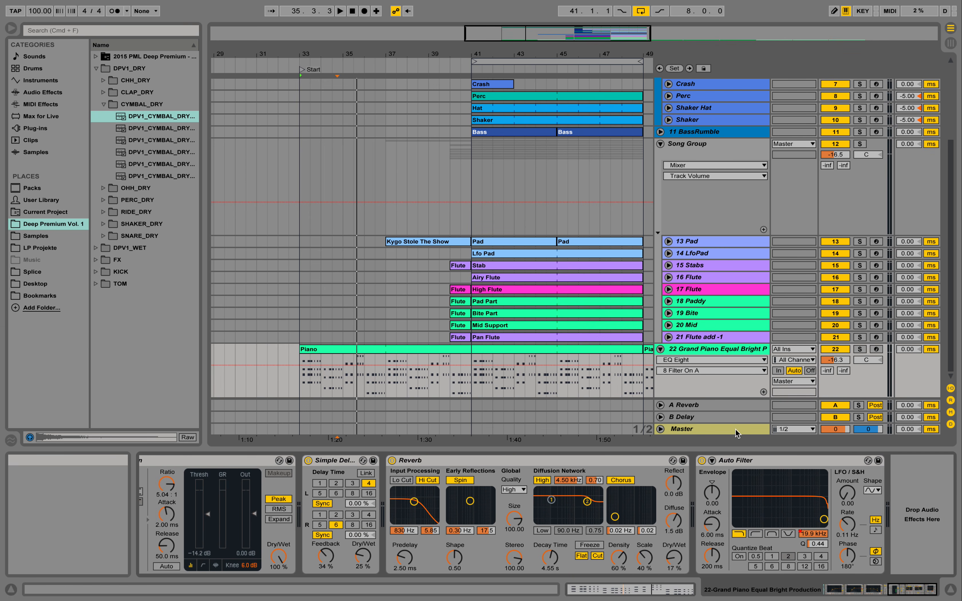
# Unfold the 11 BassRumble track and open its Bass clip in the MIDI note editor
pyautogui.press('space')
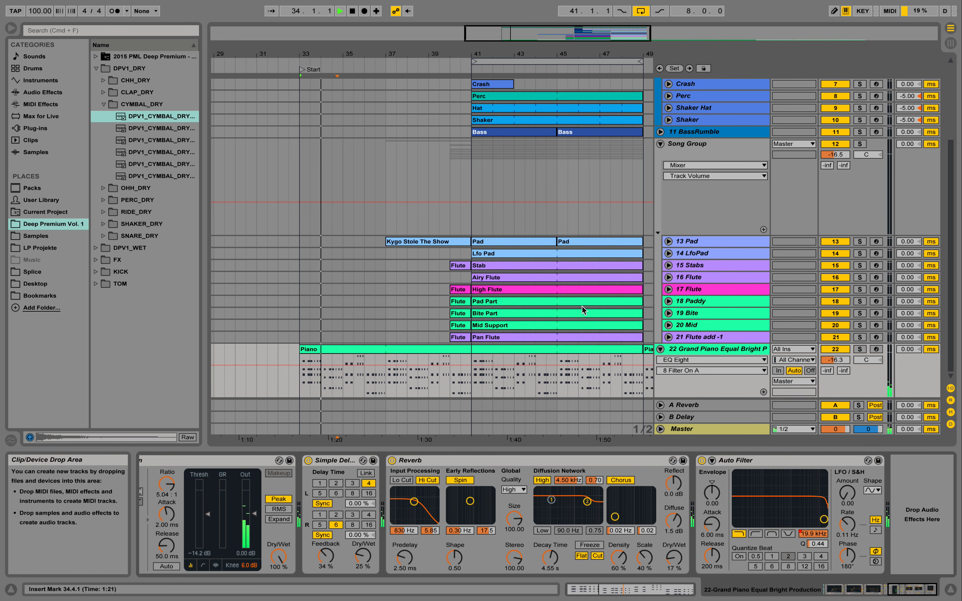
pyautogui.press('space')
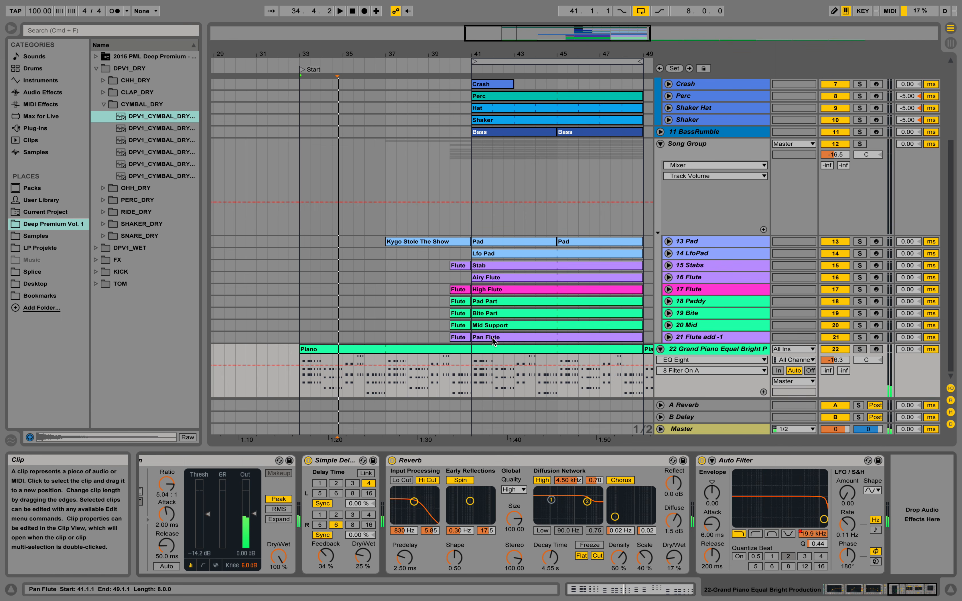
pyautogui.scroll(10, 659, 185)
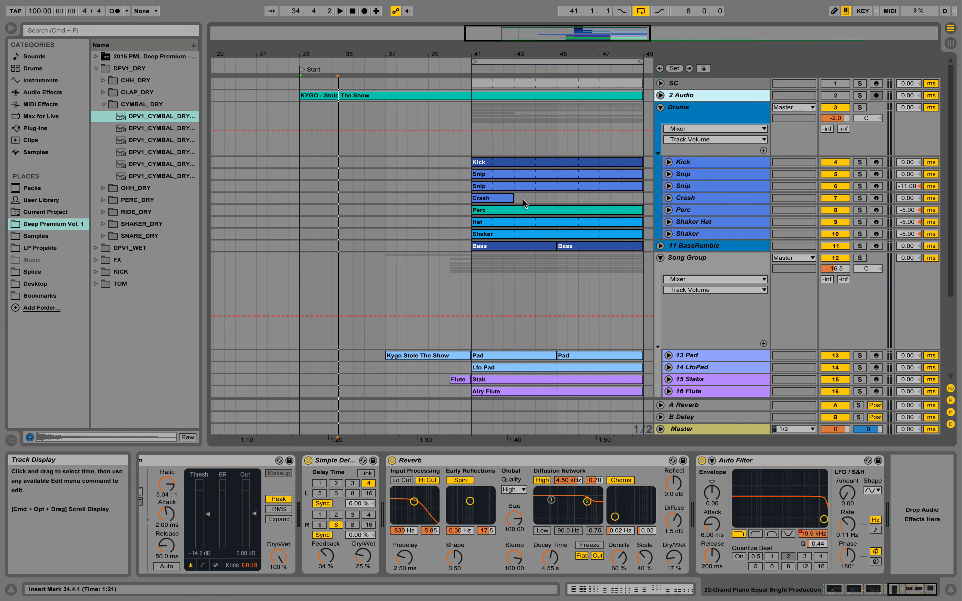
pyautogui.click(660, 246)
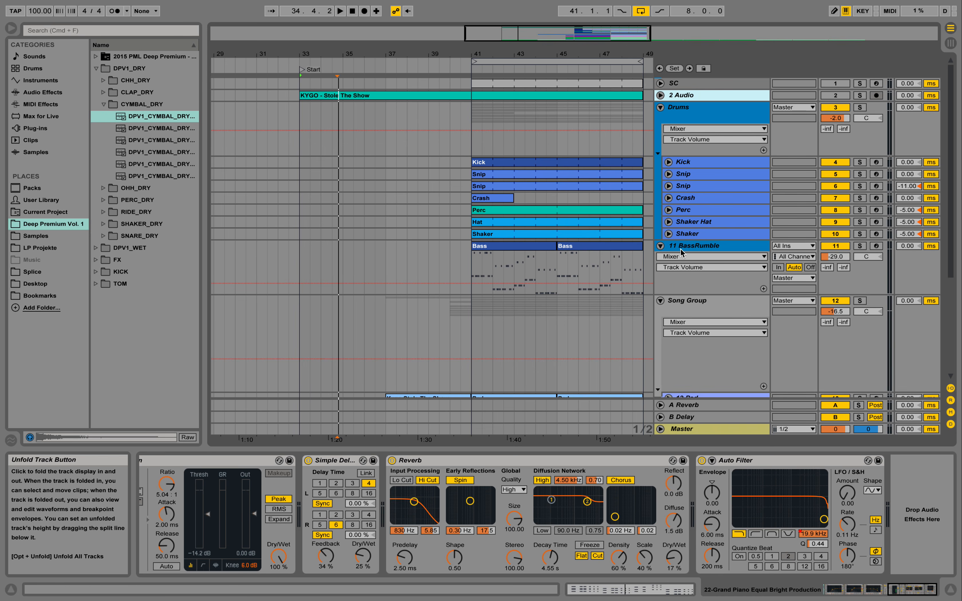
pyautogui.click(518, 247)
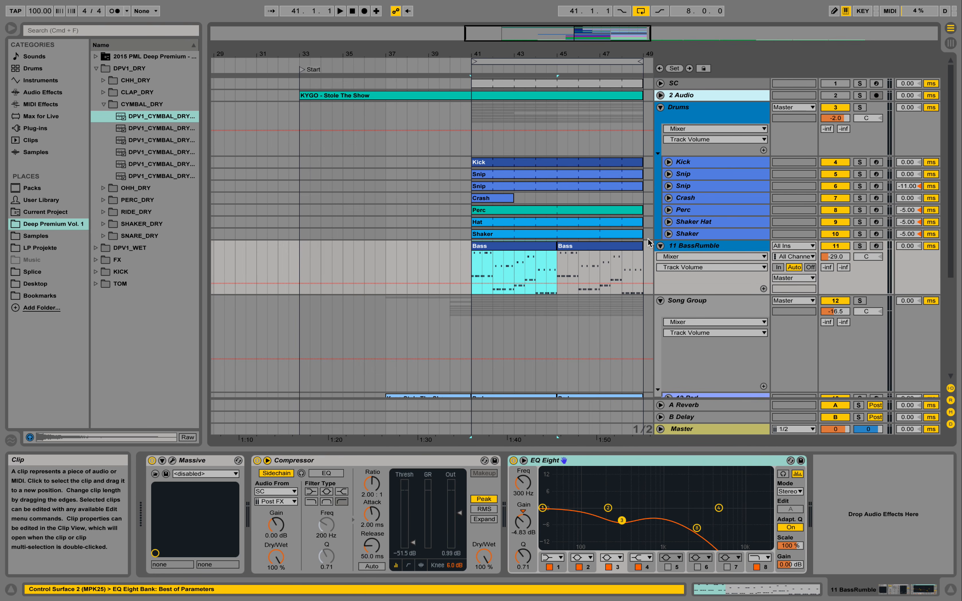
pyautogui.doubleClick(532, 245)
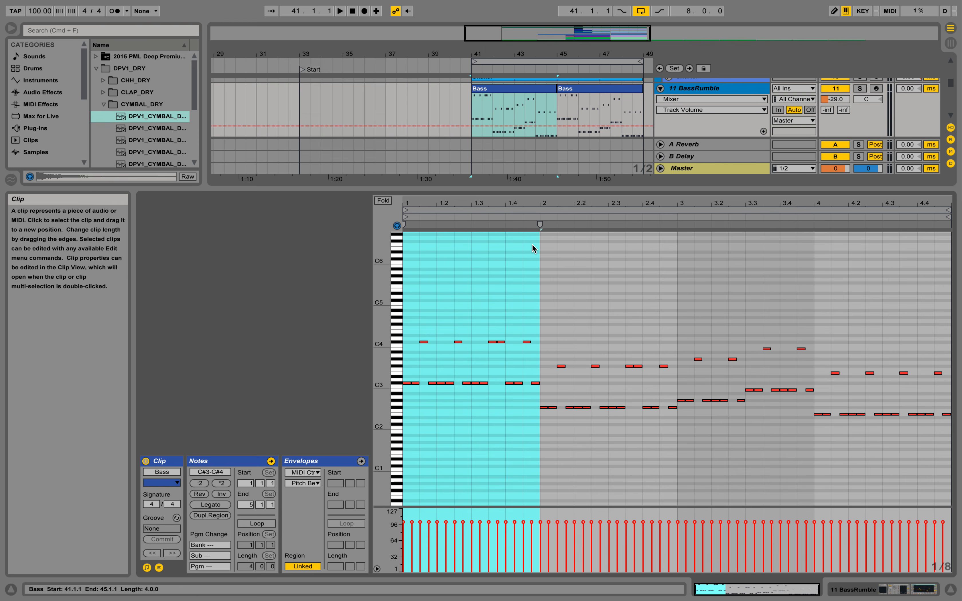
pyautogui.click(510, 284)
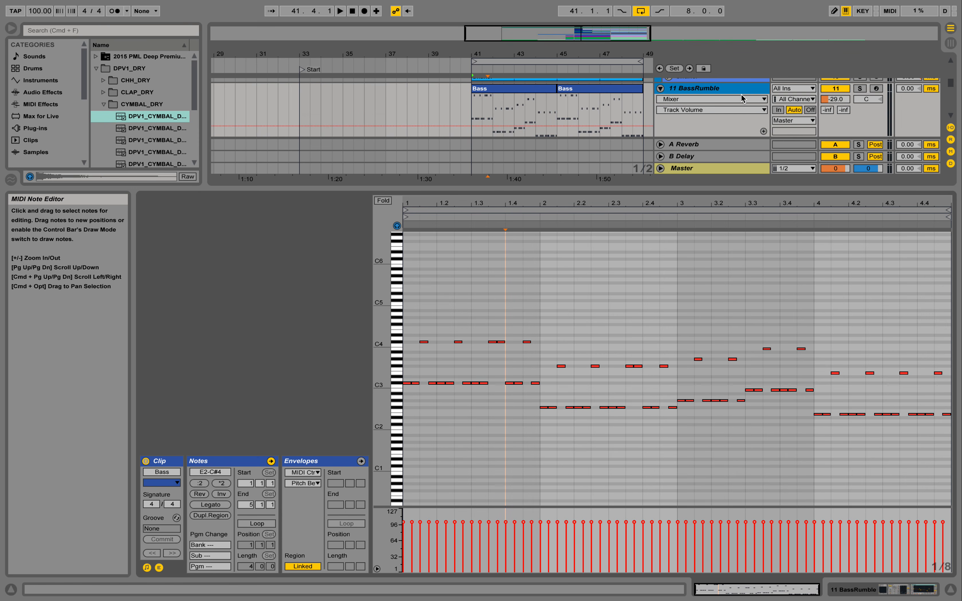
# Solo the 11 BassRumble track and play it to hear the bass line
pyautogui.click(859, 89)
pyautogui.press('space')
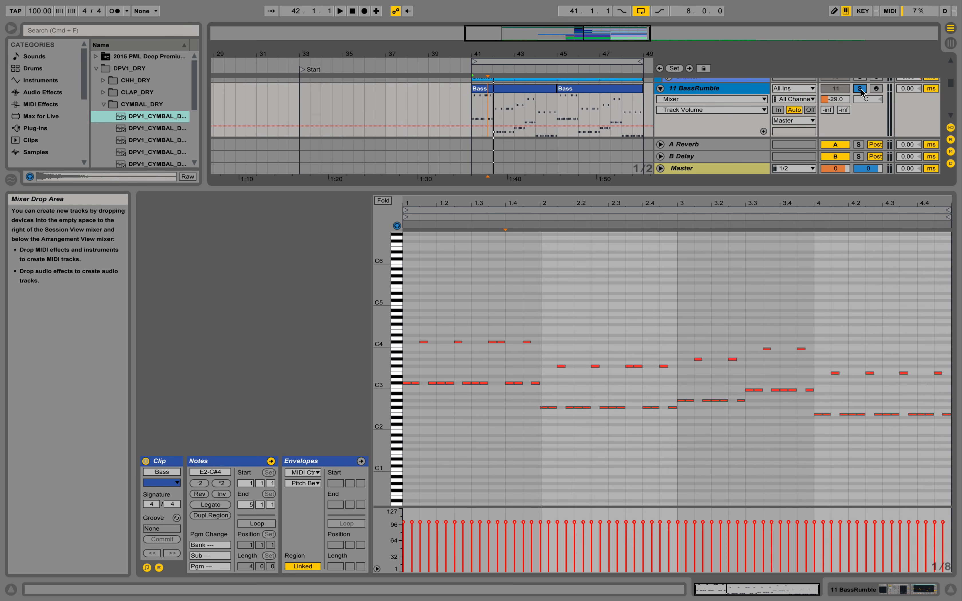
pyautogui.press('space')
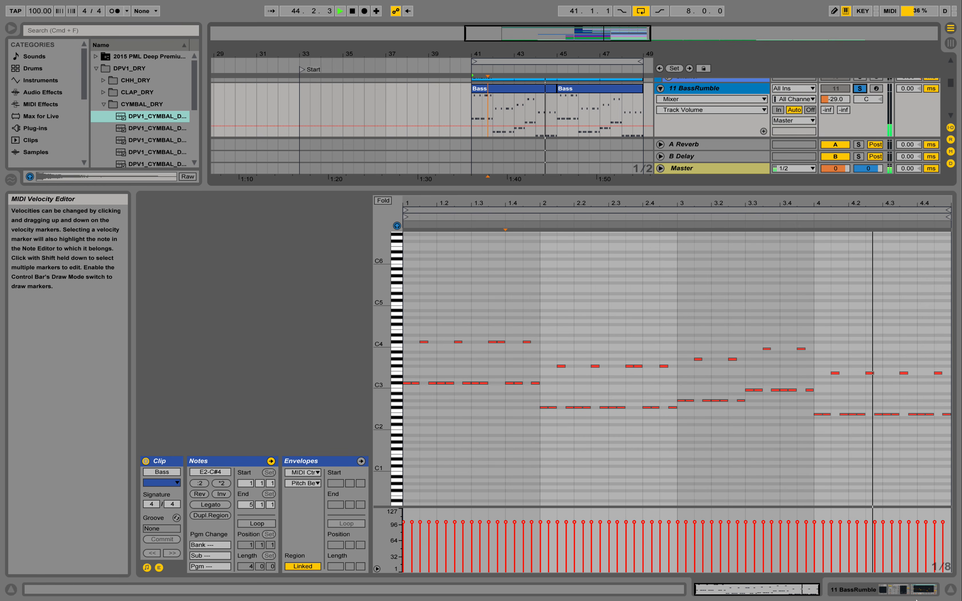
pyautogui.press('space')
# Open the Massive synth window on the BassRumble track, view its fourth envelope, and close it
pyautogui.click(890, 590)
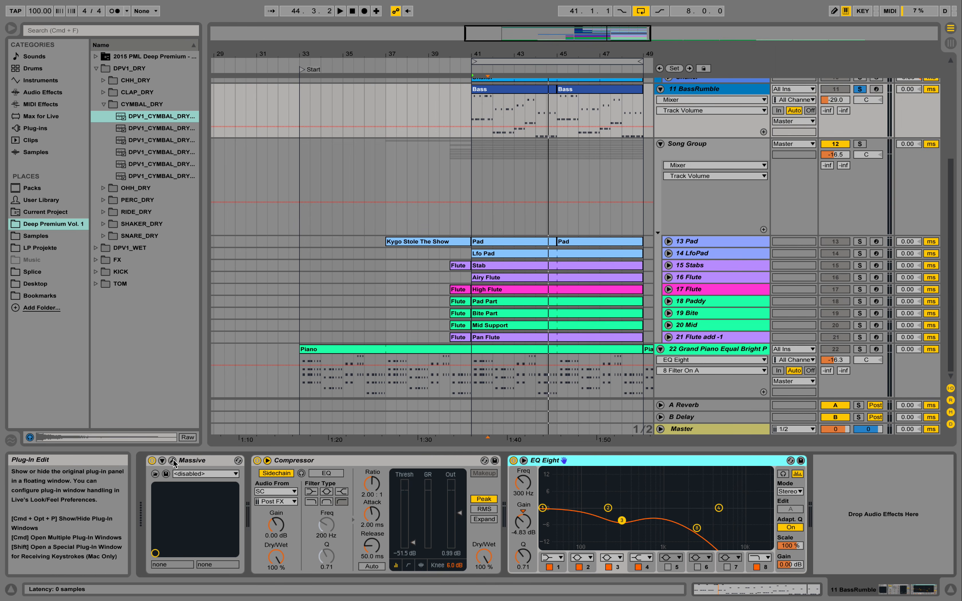
pyautogui.click(173, 460)
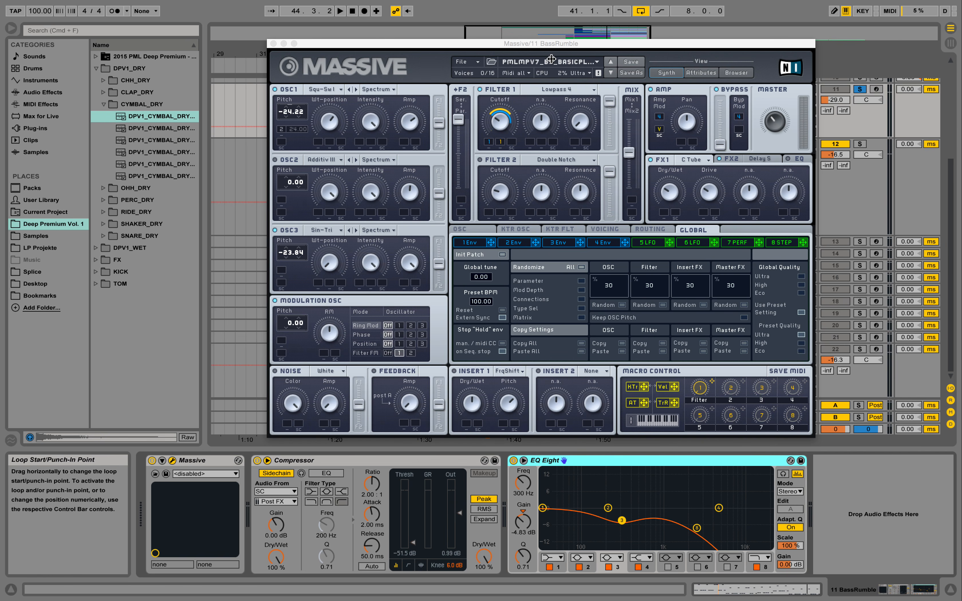
pyautogui.click(612, 243)
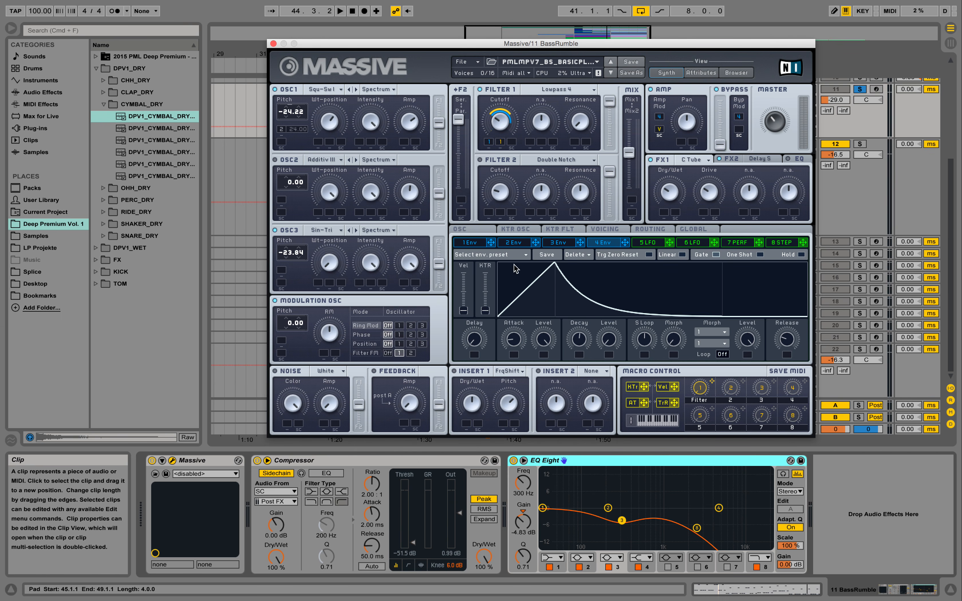
pyautogui.click(273, 44)
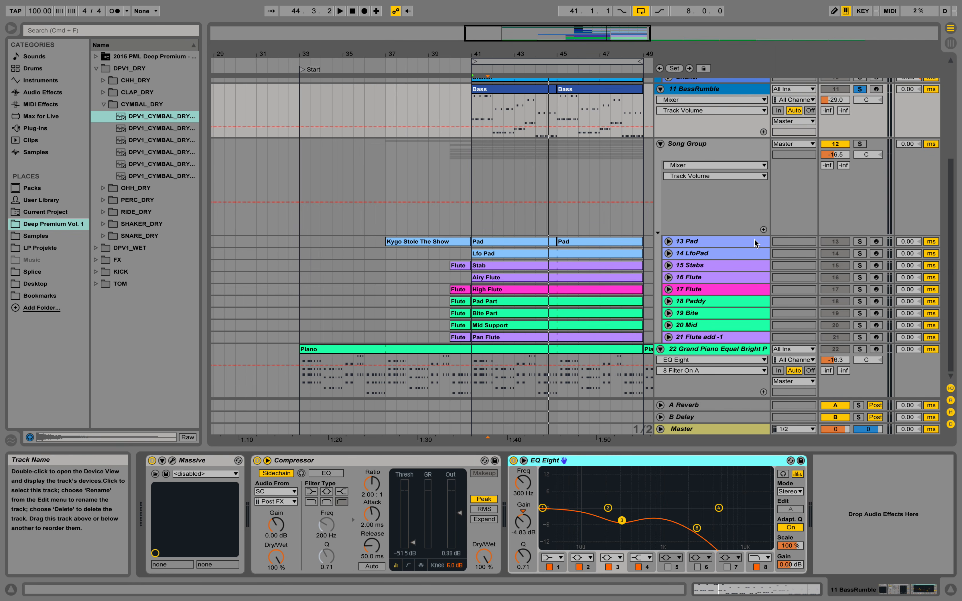
# Unsolo BassRumble and open the 13 Pad track's Pad clip in the MIDI note editor
pyautogui.click(857, 91)
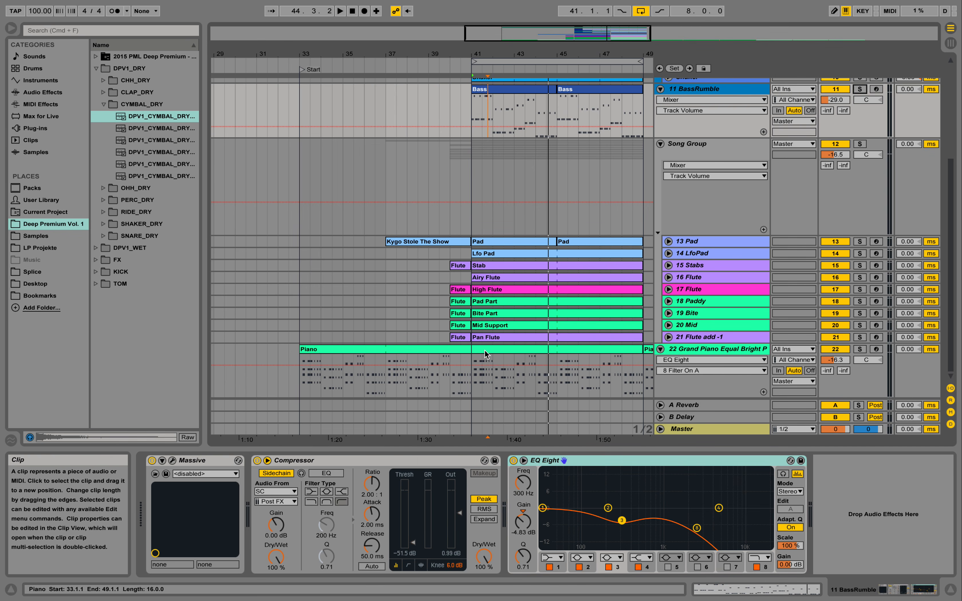
pyautogui.click(668, 241)
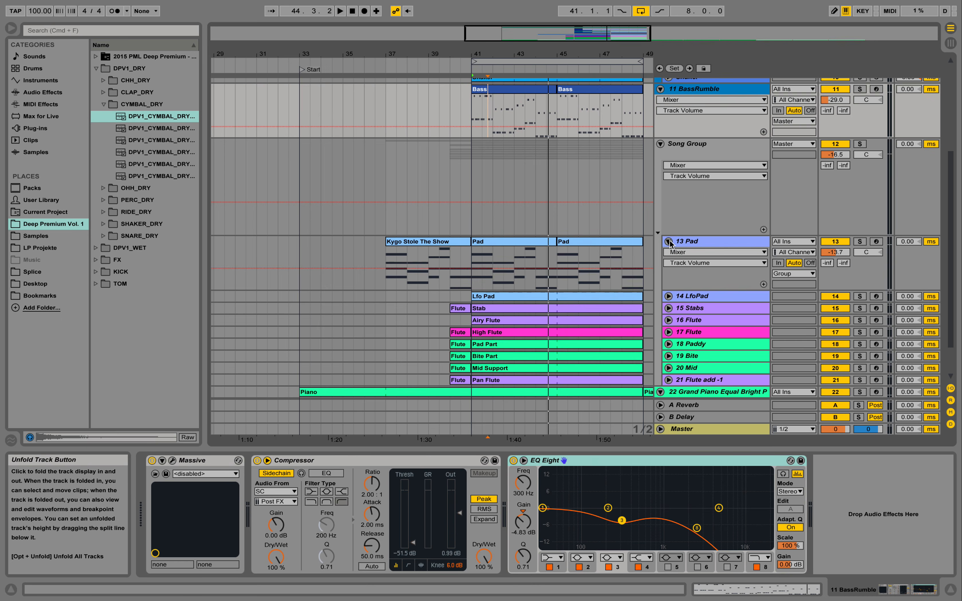
pyautogui.click(548, 243)
pyautogui.doubleClick(536, 240)
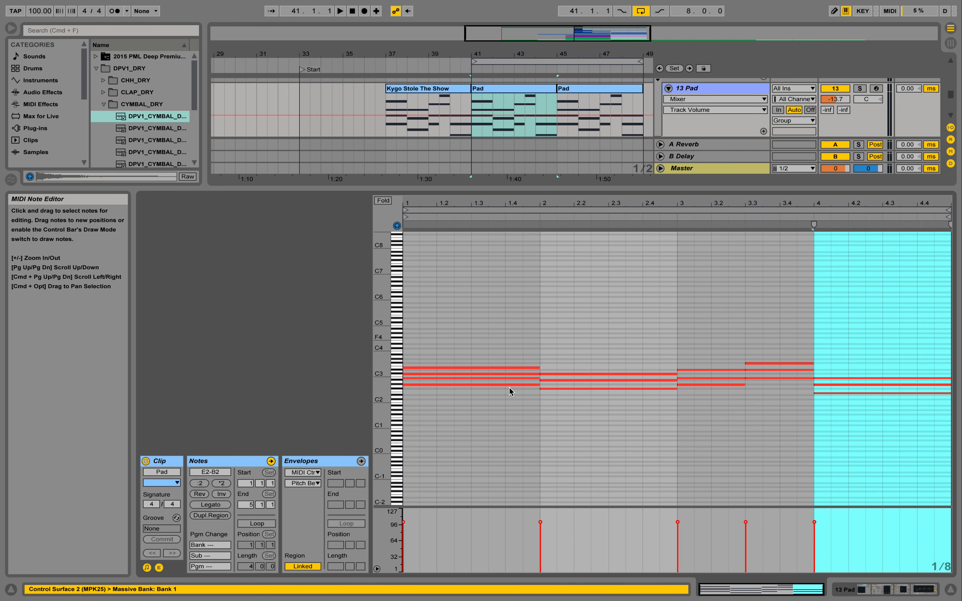
# Unfold the 14 LfoPad track, solo it and play it back
pyautogui.moveTo(380, 391); pyautogui.dragTo(414, 420)
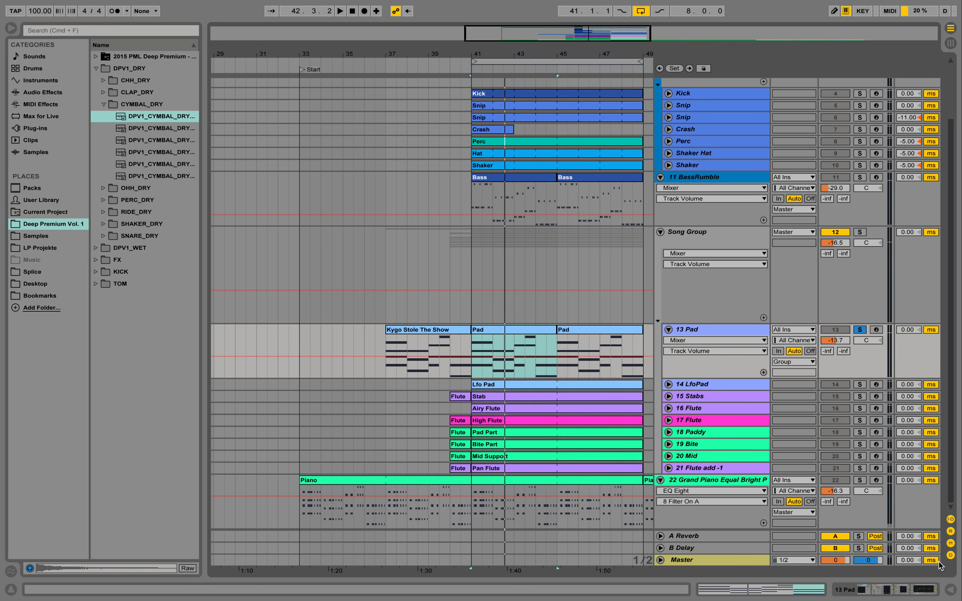
pyautogui.press('space')
pyautogui.click(668, 384)
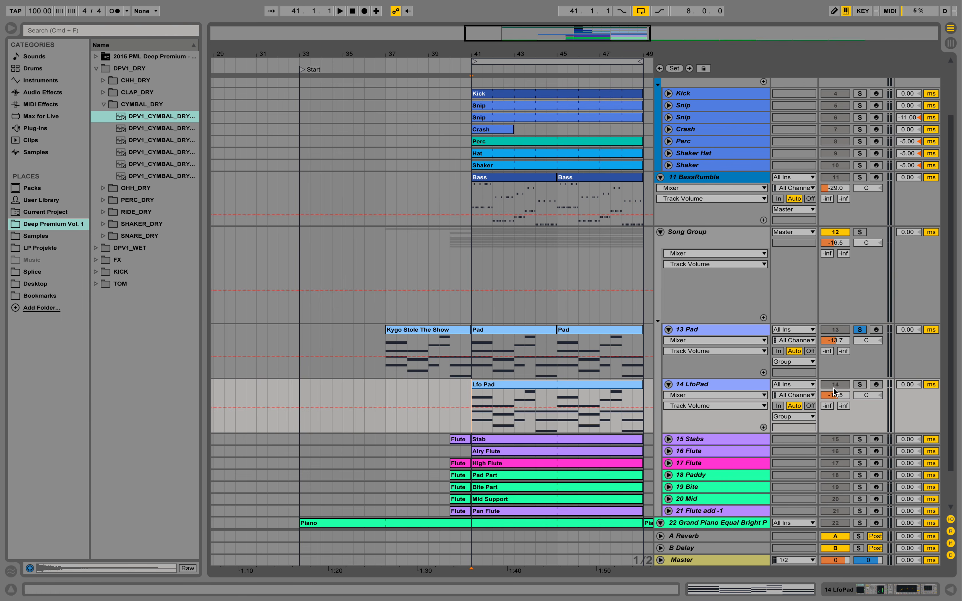
pyautogui.click(860, 384)
pyautogui.press('space')
pyautogui.click(710, 384)
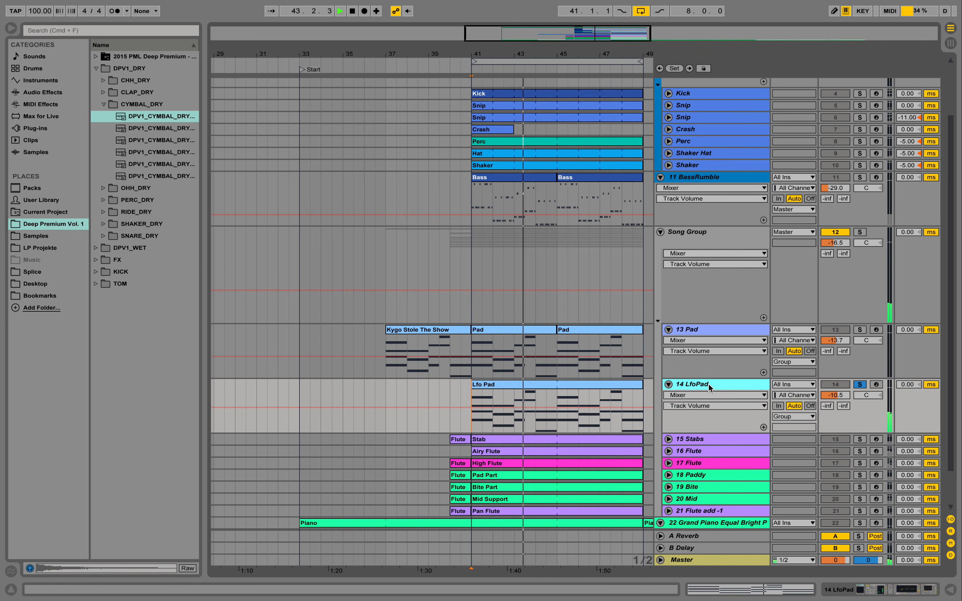
# Open the Lfo Pad clip in the MIDI note editor and zoom in on its notes
pyautogui.doubleClick(574, 382)
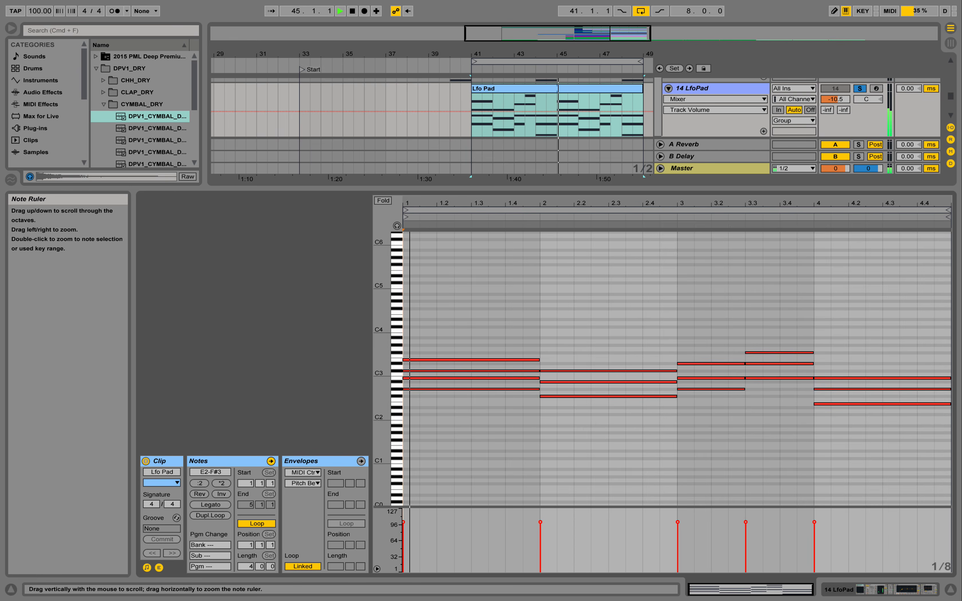
pyautogui.moveTo(382, 376); pyautogui.dragTo(420, 367)
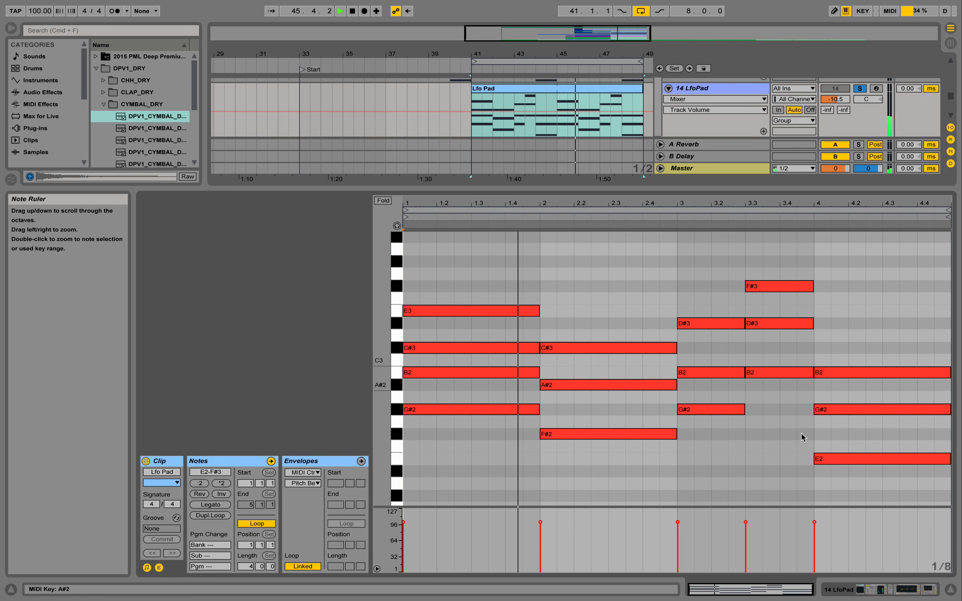
# Play the LfoPad track, open its Massive synth window, view the fifth LFO, and close it
pyautogui.click(893, 589)
pyautogui.press('space')
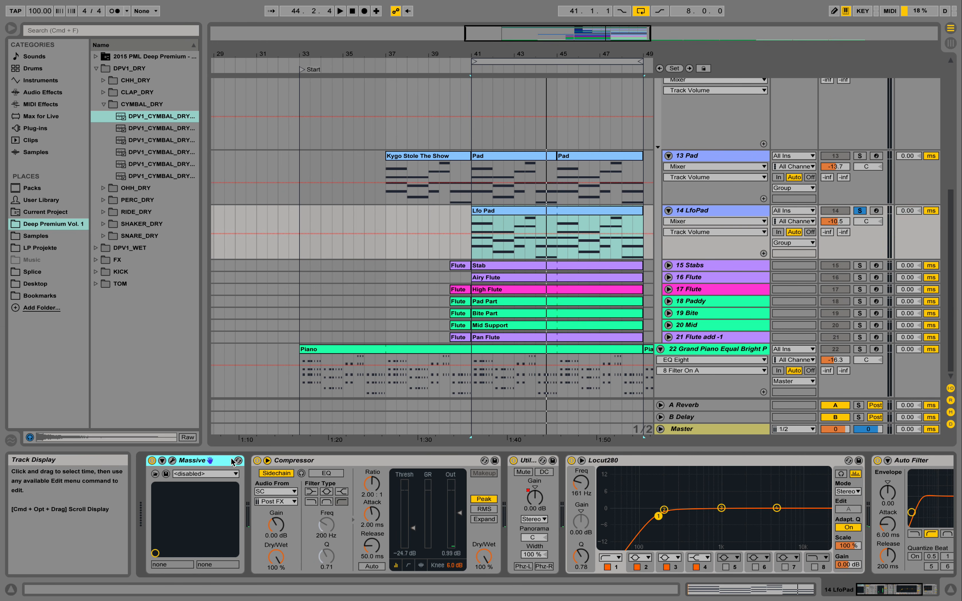
pyautogui.click(238, 460)
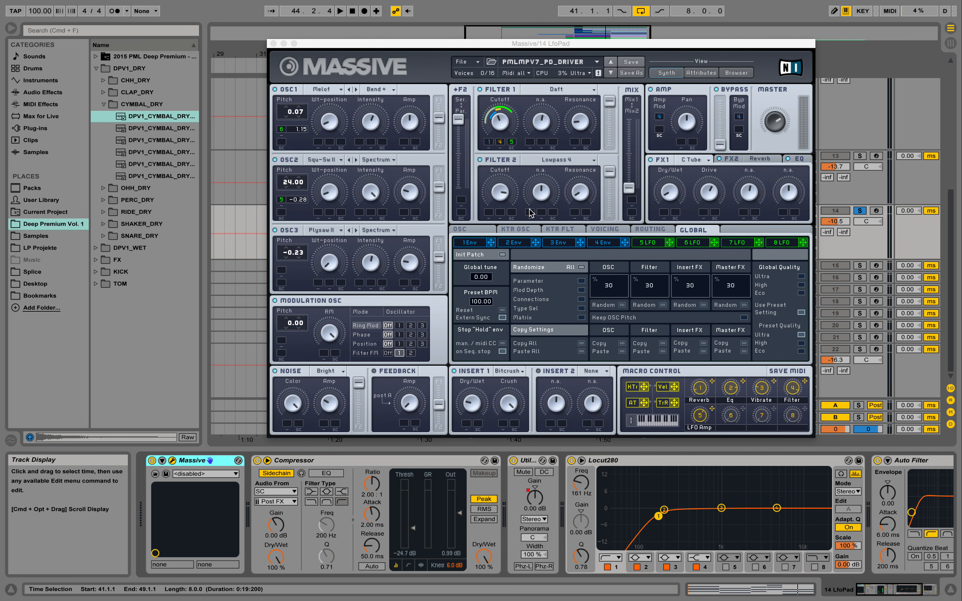
pyautogui.click(654, 240)
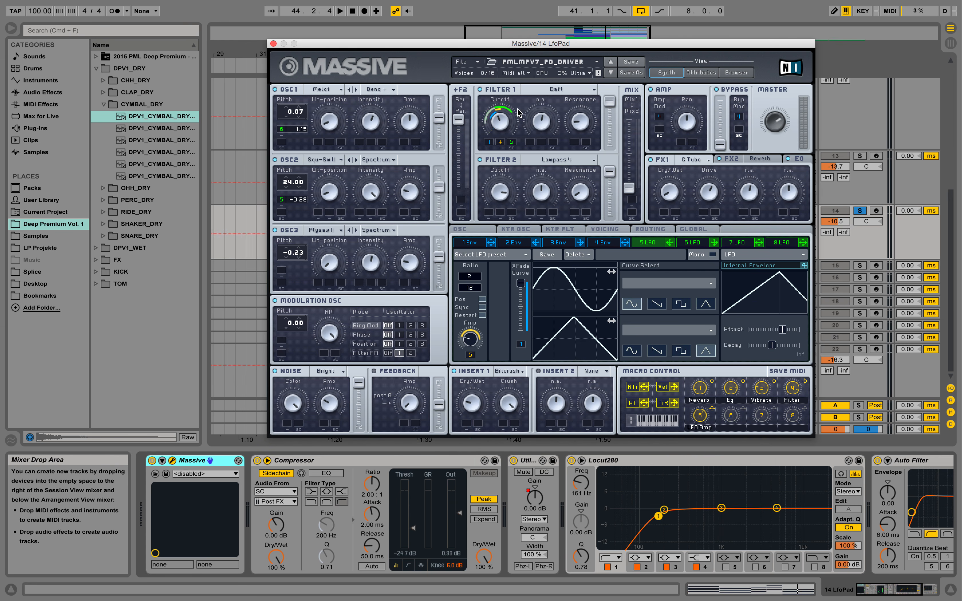
pyautogui.click(273, 43)
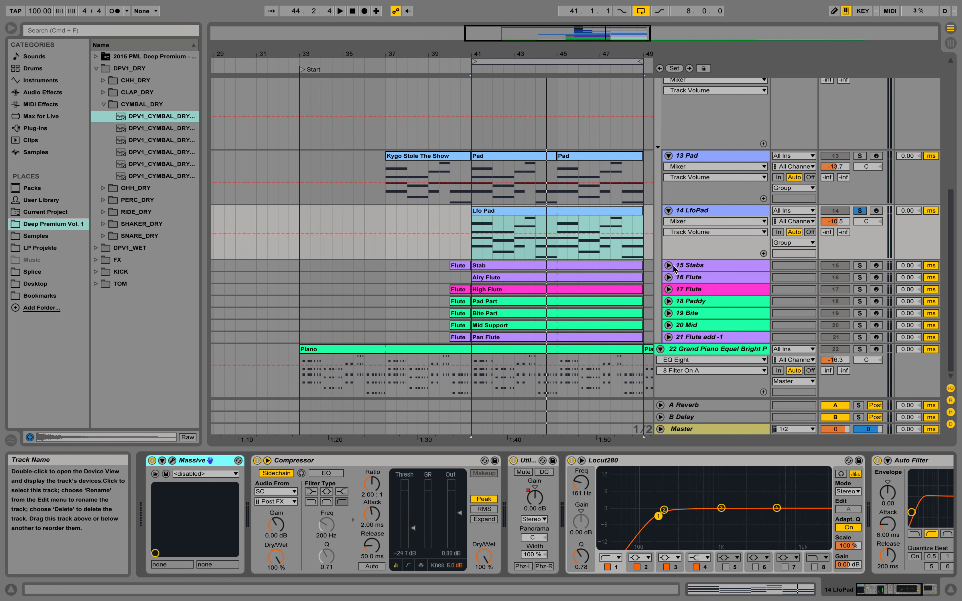
# Unfold the 17 Flute track, open its High Flute clip in the note editor, and play it
pyautogui.click(669, 289)
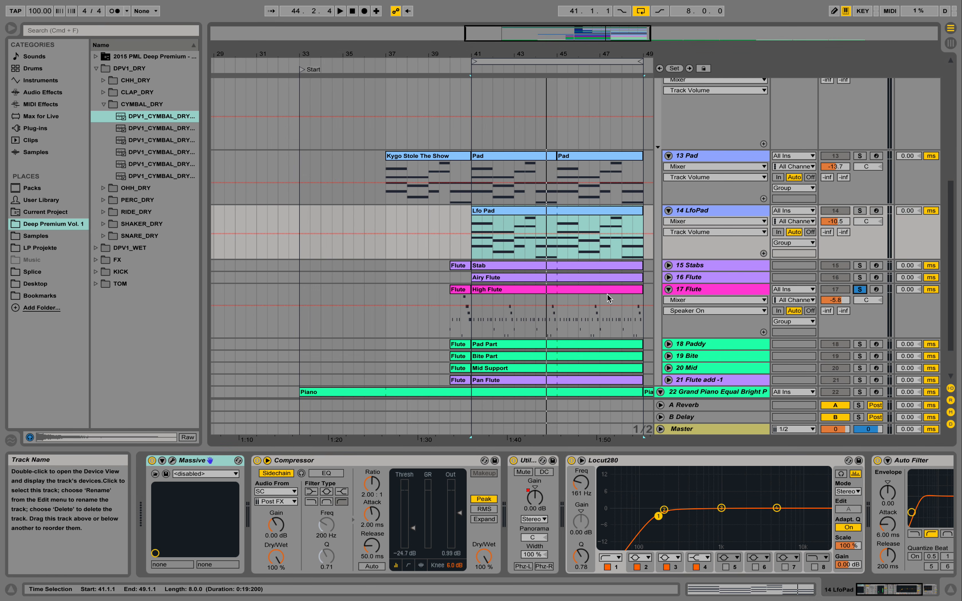
pyautogui.doubleClick(565, 291)
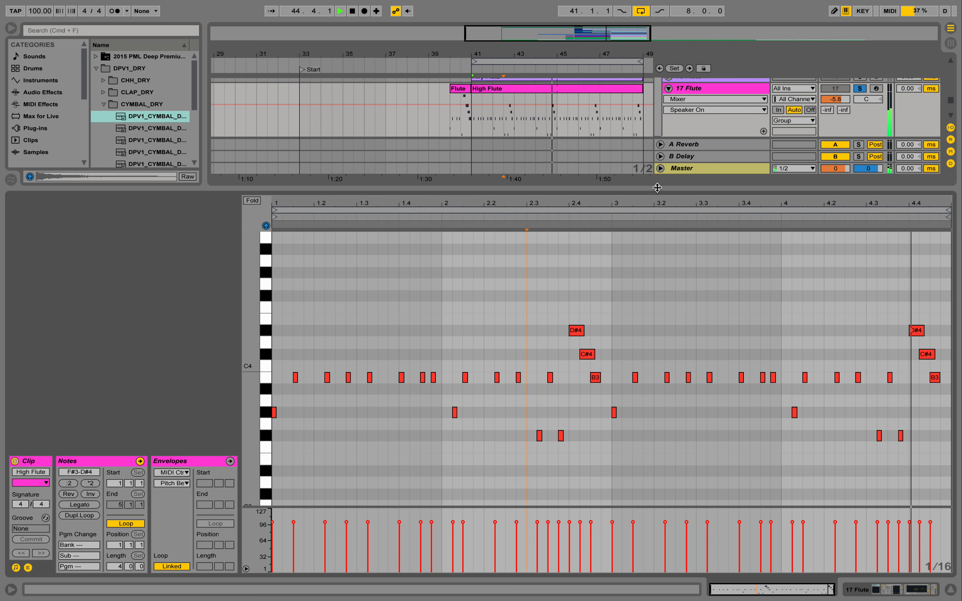
pyautogui.press('space')
pyautogui.click(950, 590)
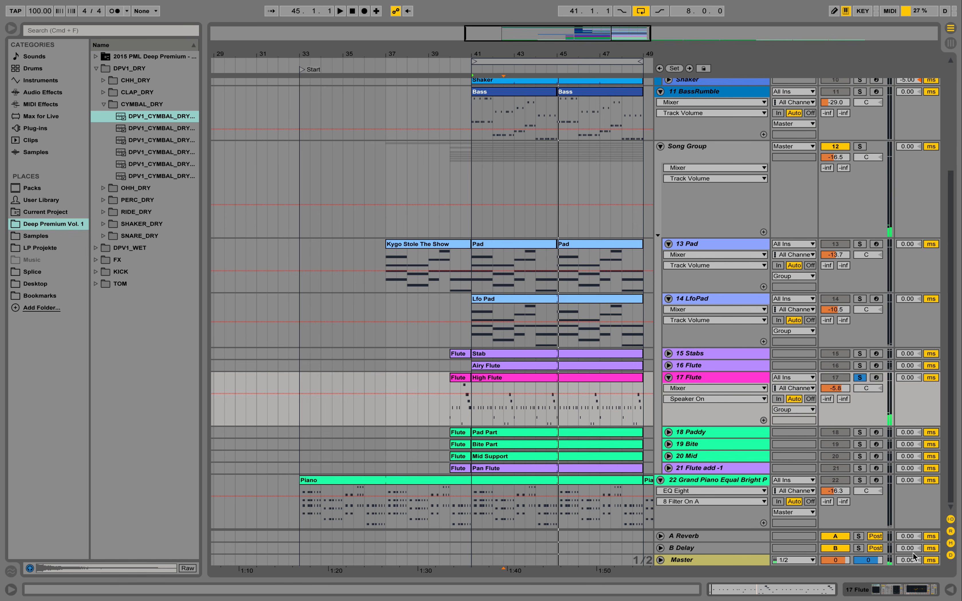
# Solo the BassRumble and Drums tracks together with the flute and play them
pyautogui.moveTo(523, 54); pyautogui.dragTo(396, 91)
pyautogui.scroll(10, 598, 178)
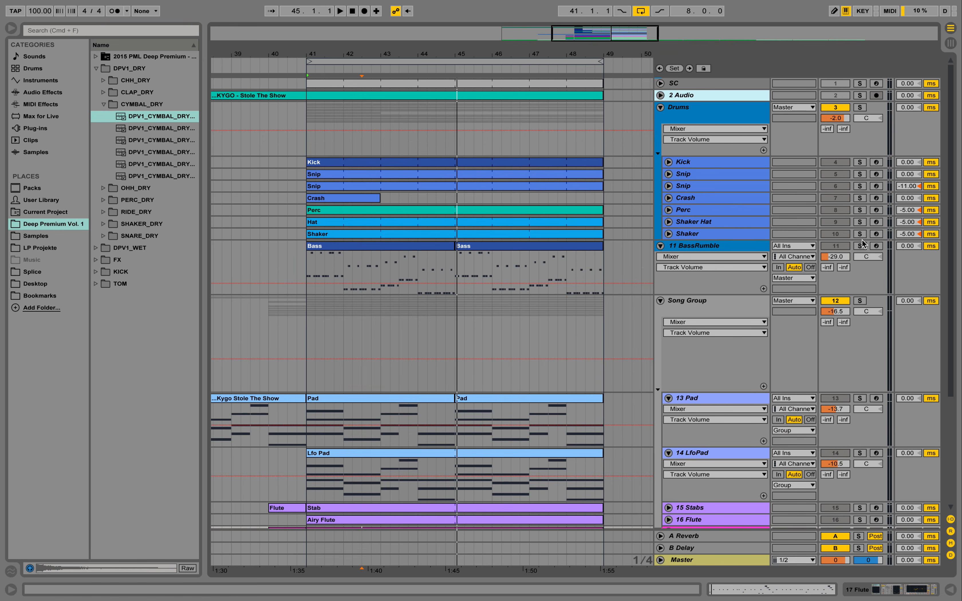
pyautogui.click(860, 245)
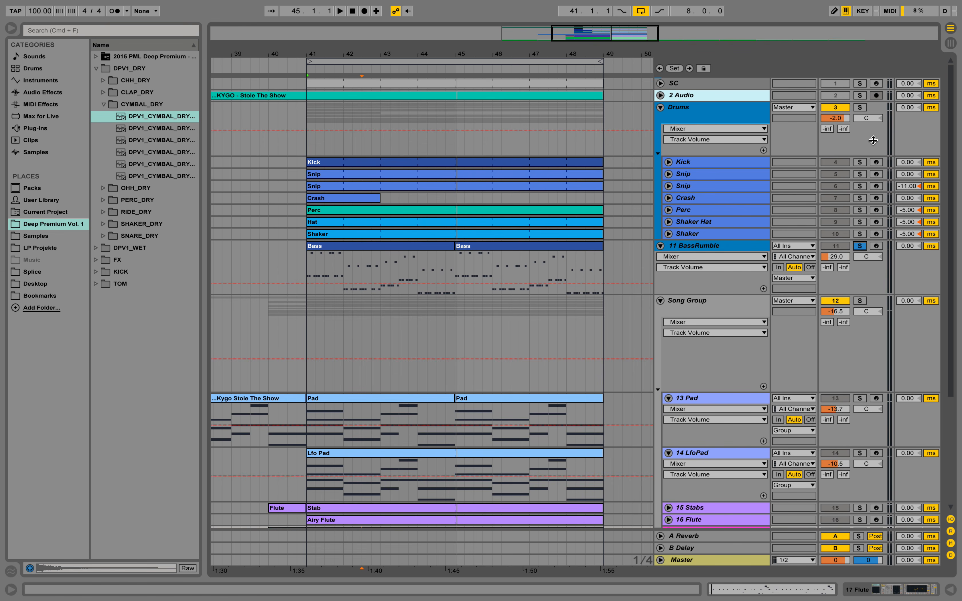
pyautogui.click(860, 108)
pyautogui.press('space')
# Open the 17 Flute track's Massive synth window, view its fourth envelope, and close it
pyautogui.scroll(-5, 595, 190)
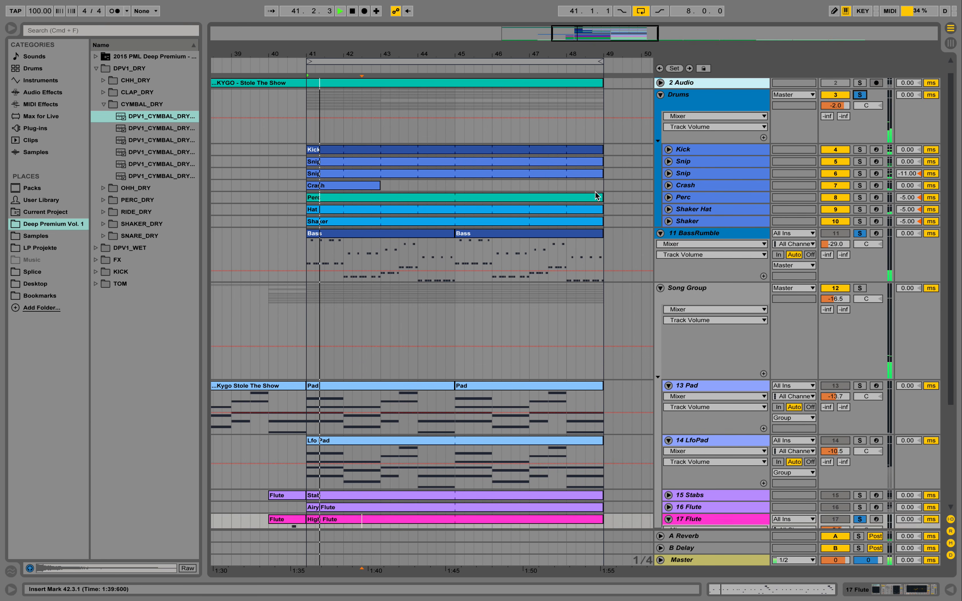
pyautogui.scroll(-2, 574, 192)
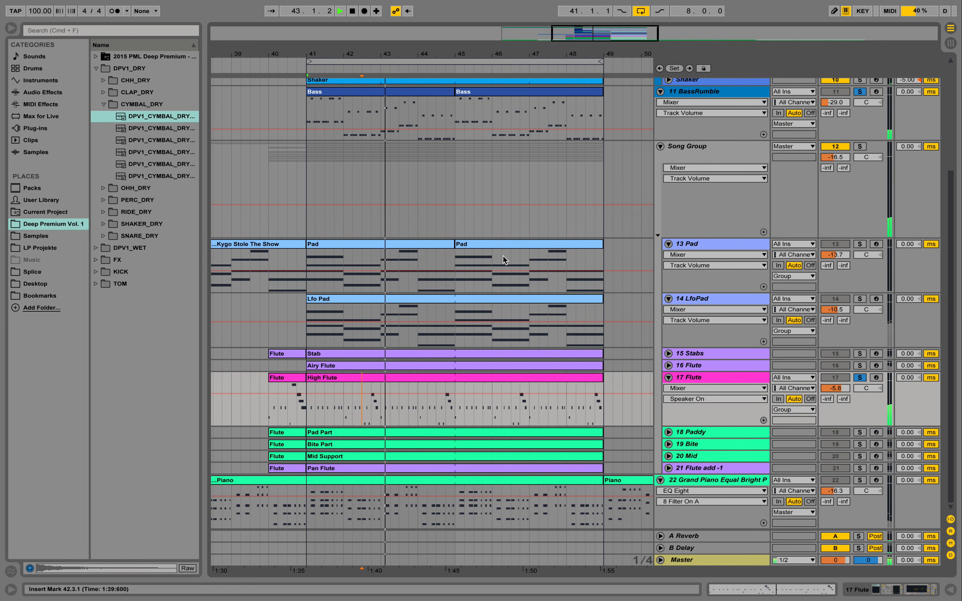
pyautogui.click(522, 376)
pyautogui.doubleClick(726, 377)
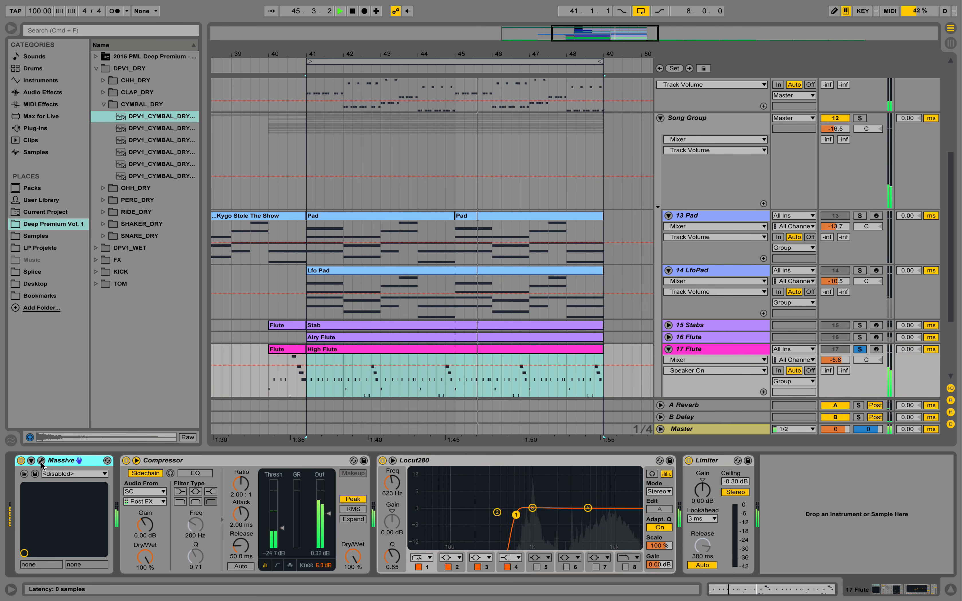
pyautogui.click(41, 461)
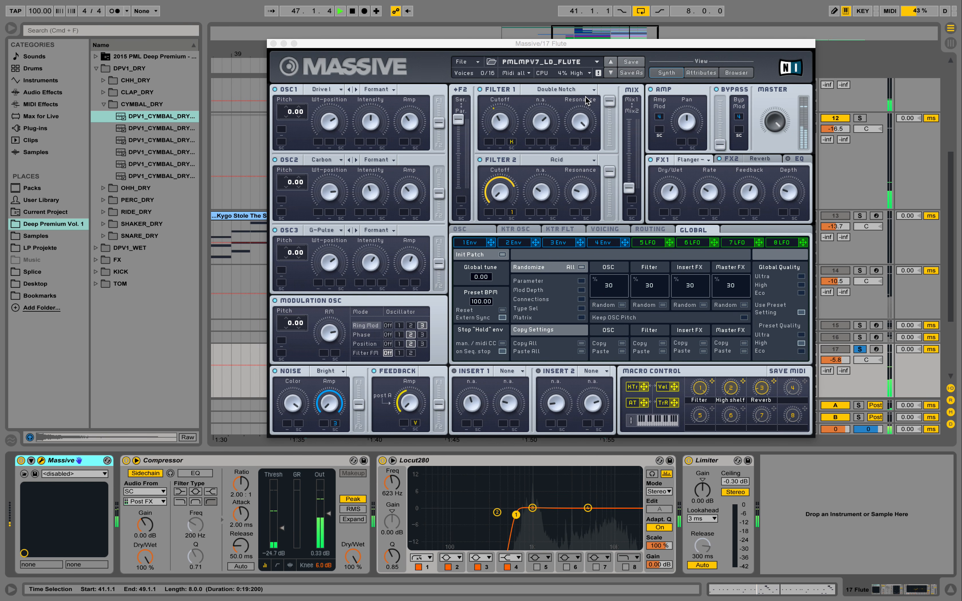
pyautogui.press('space')
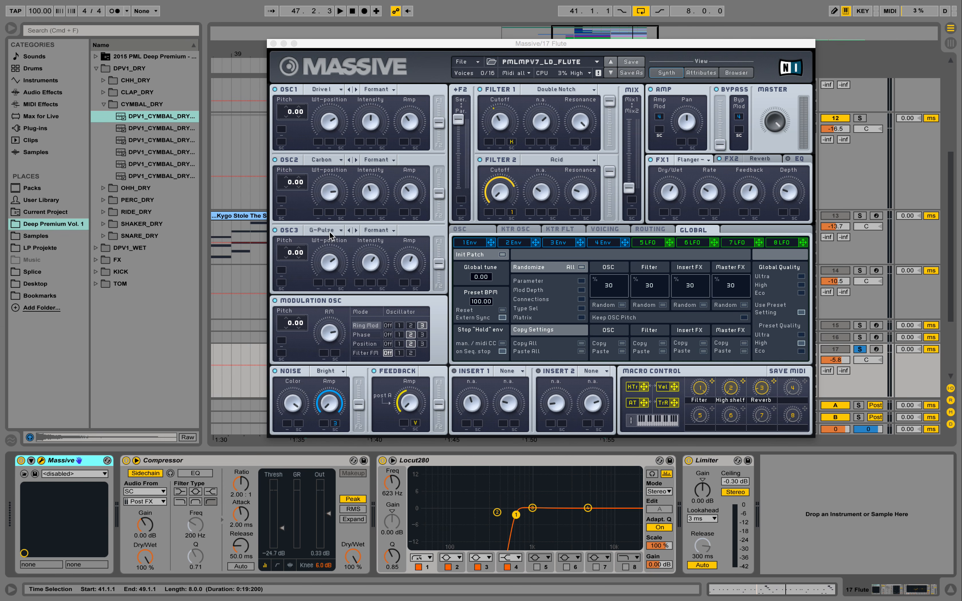
pyautogui.click(601, 242)
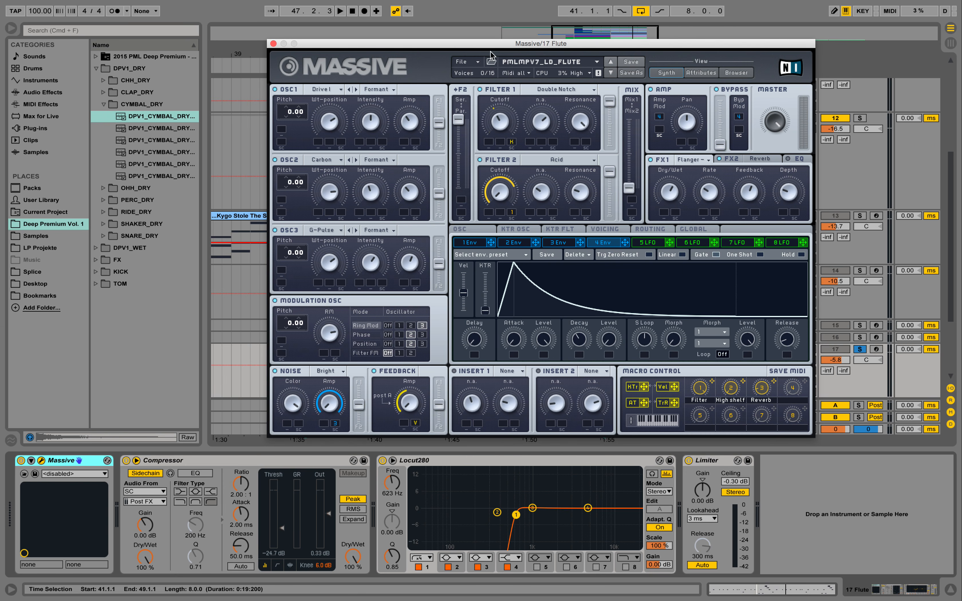
pyautogui.click(274, 43)
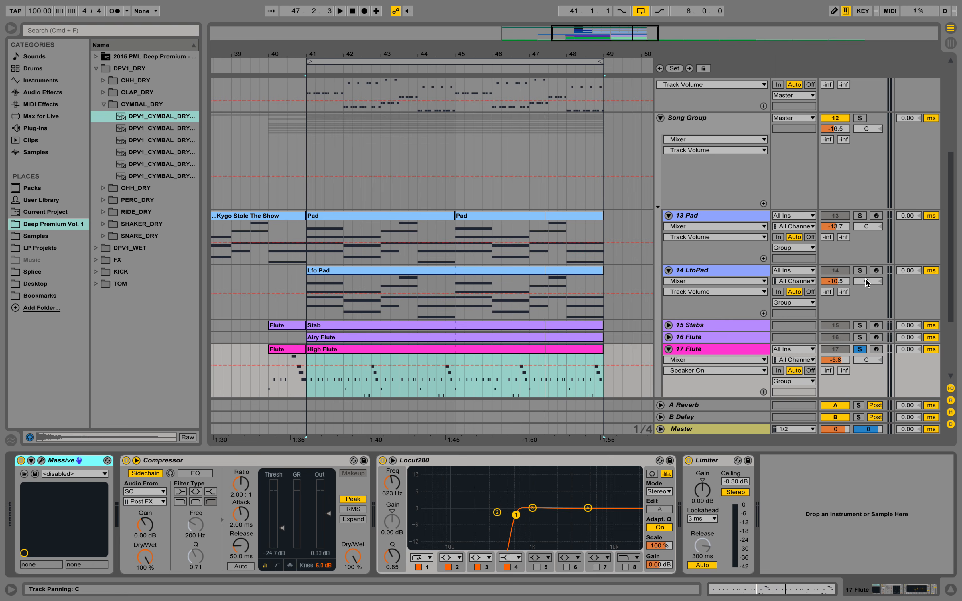
# Solo the 22 Grand Piano and 14 LfoPad tracks and play them back
pyautogui.scroll(-5, 674, 260)
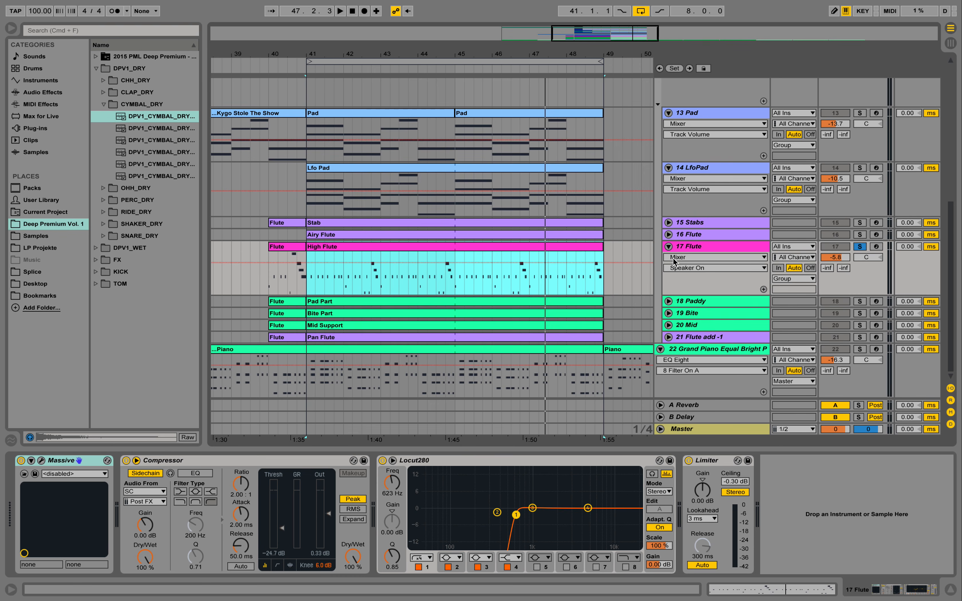
pyautogui.click(860, 349)
pyautogui.click(860, 168)
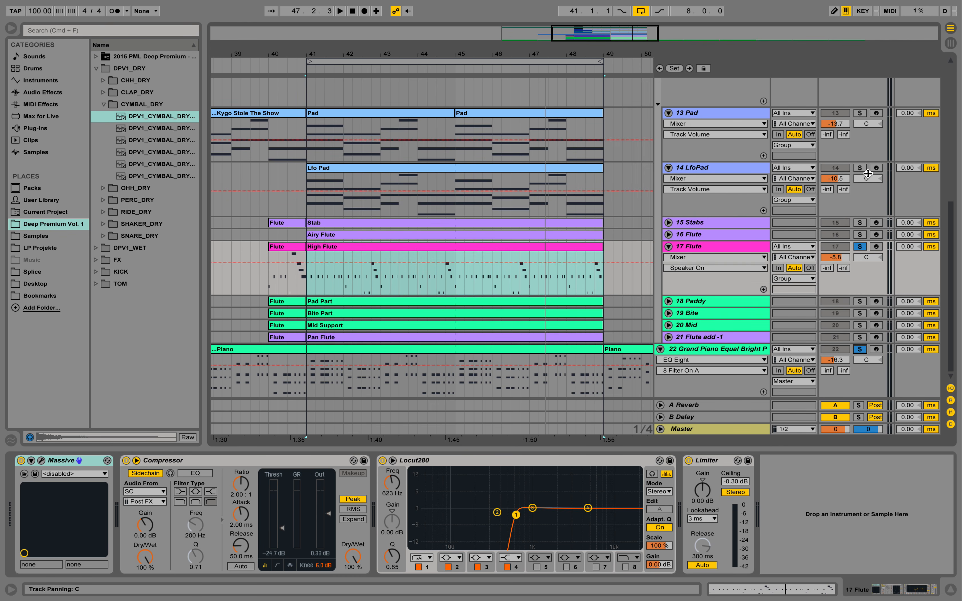
pyautogui.press('space')
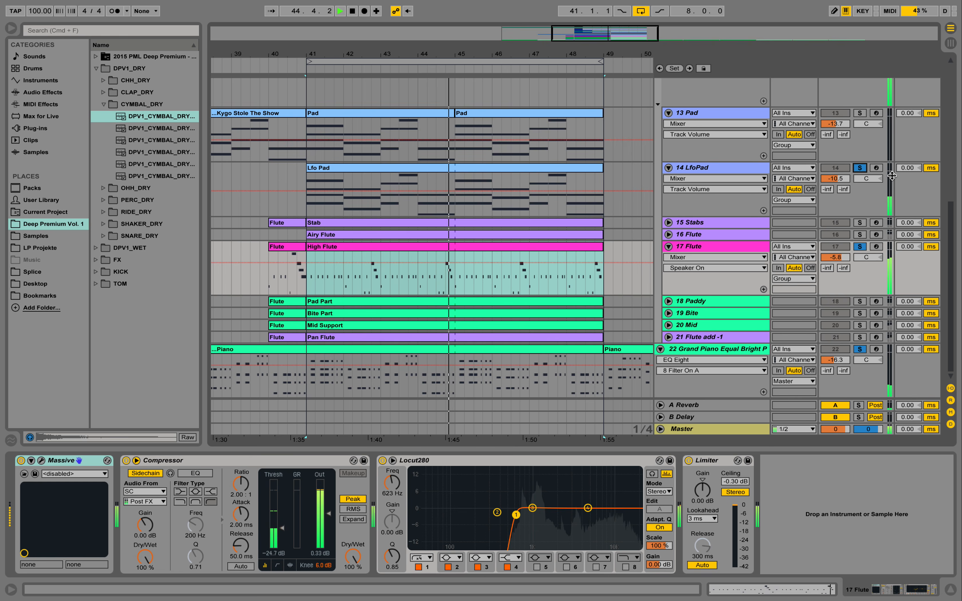
pyautogui.press('space')
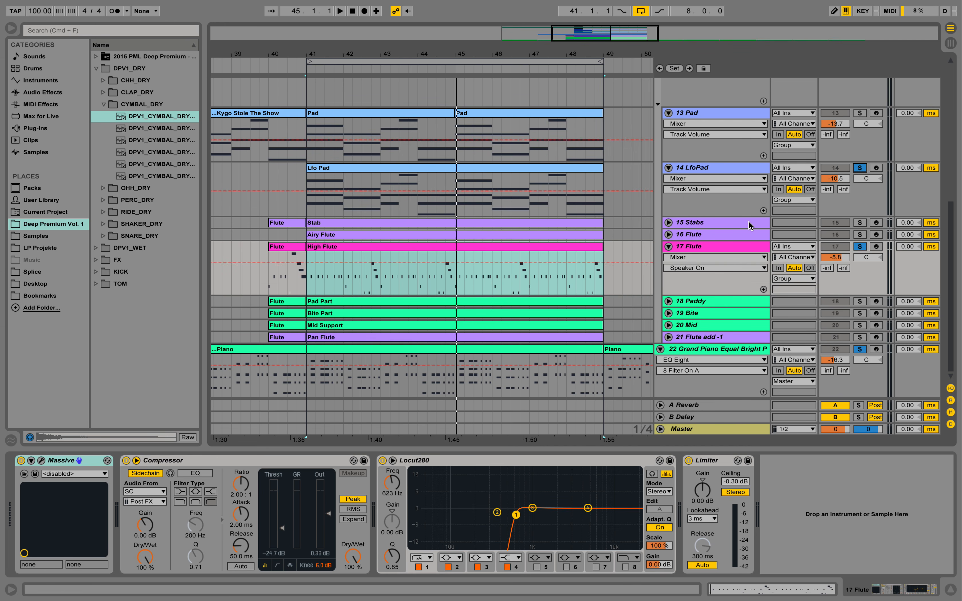
# Select the 15 Stabs track, solo it, and play it back
pyautogui.click(719, 225)
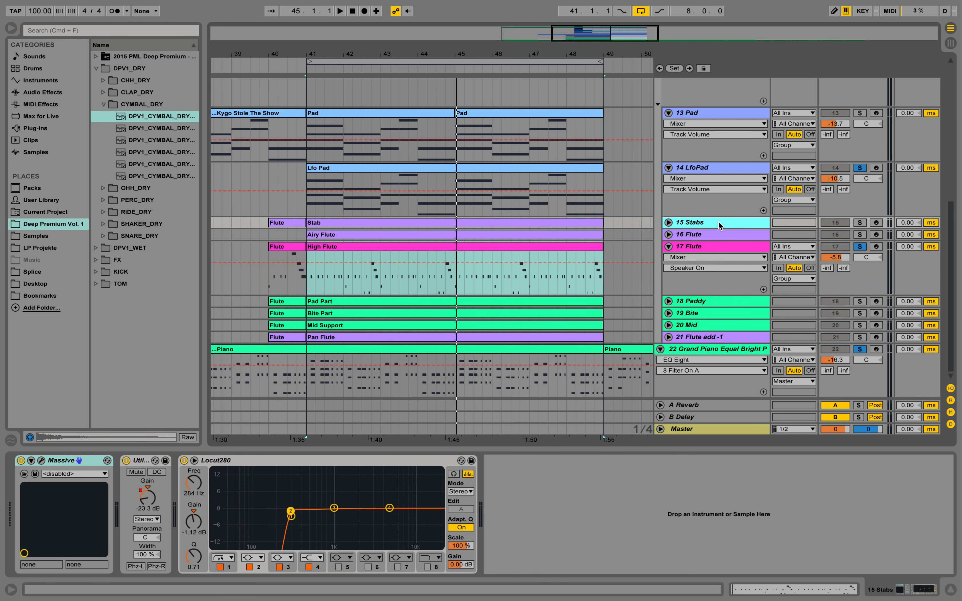
pyautogui.click(860, 222)
pyautogui.press('space')
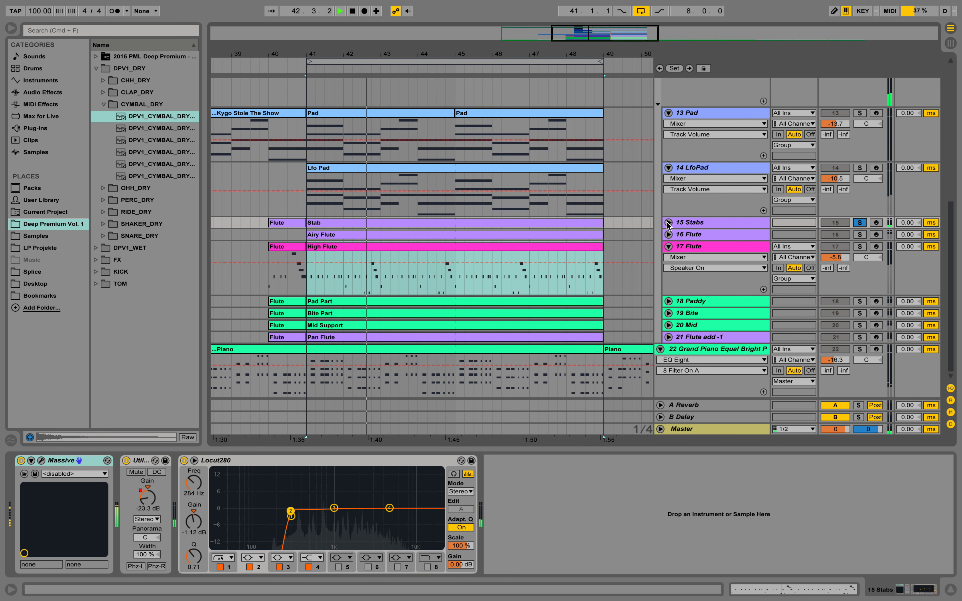
pyautogui.press('space')
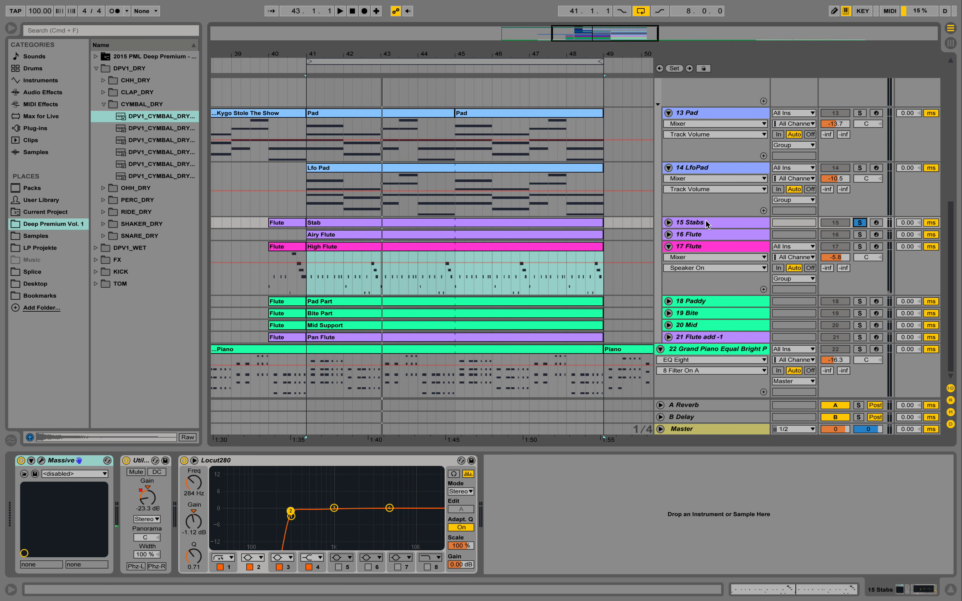
# Unfold the 15 Stabs track and add an EQ Eight to its device chain
pyautogui.click(669, 222)
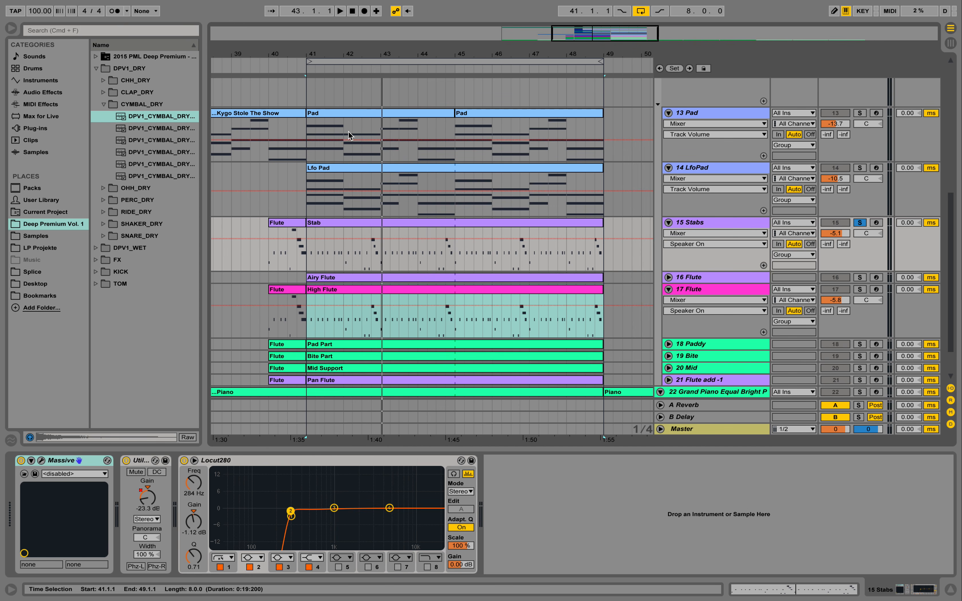
pyautogui.click(41, 93)
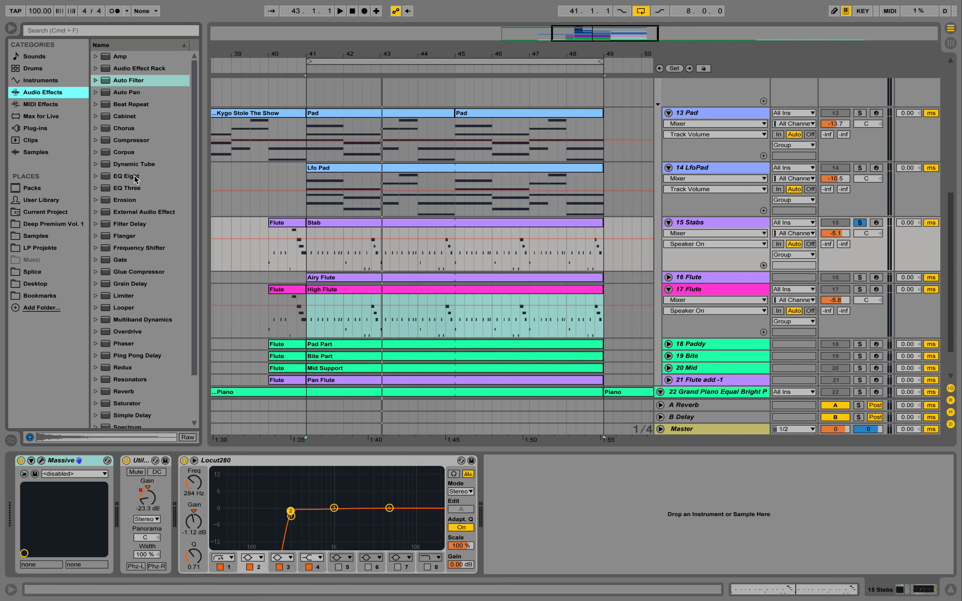
pyautogui.moveTo(135, 179); pyautogui.dragTo(663, 488)
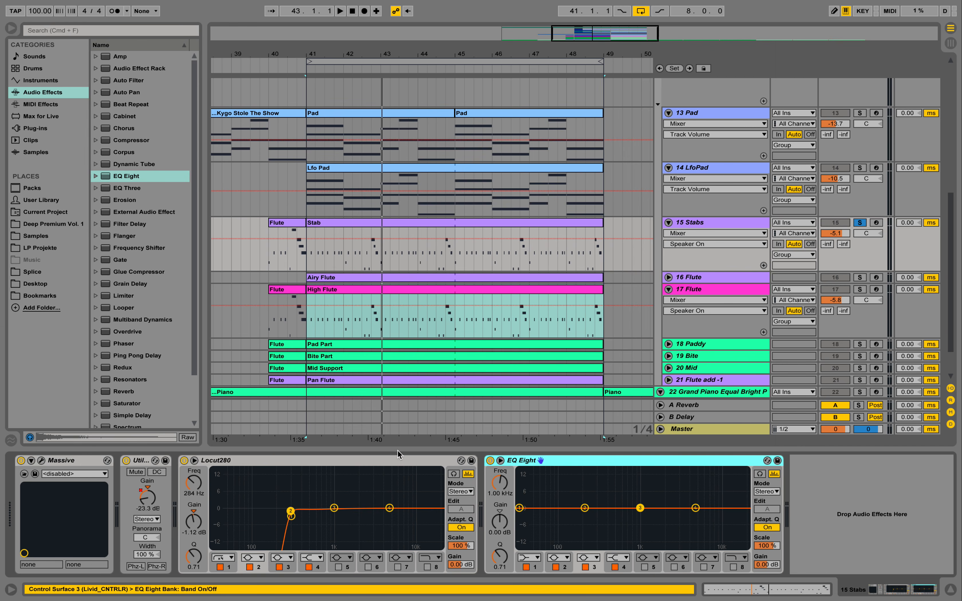
pyautogui.click(501, 461)
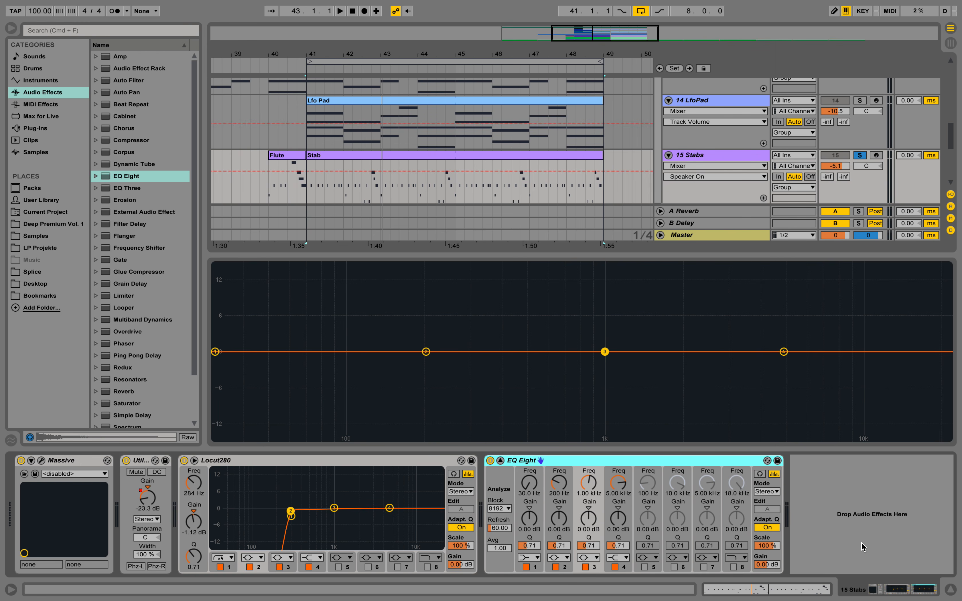
pyautogui.click(501, 461)
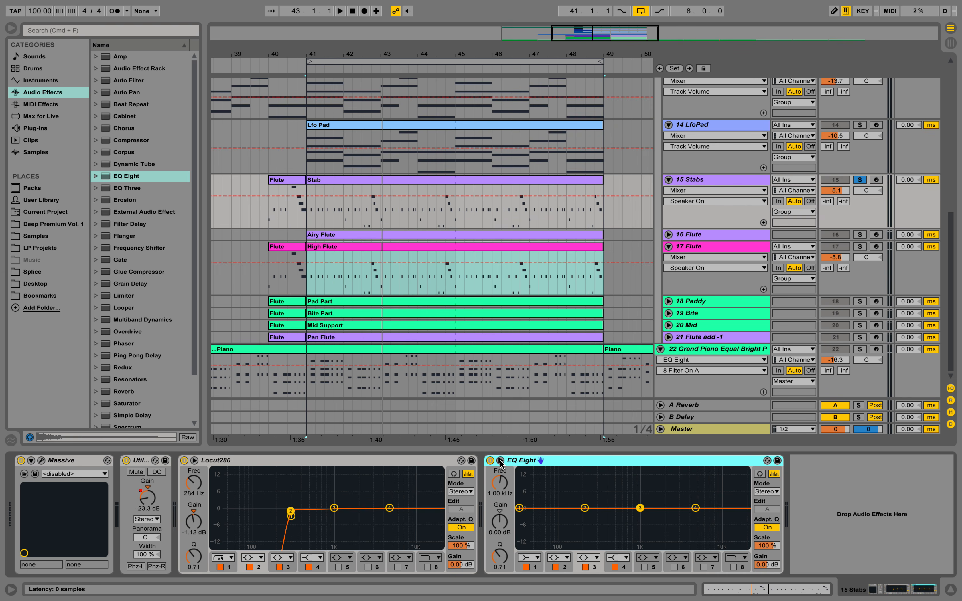
# Unfold the 16 Flute track, solo it, and play it back
pyautogui.click(415, 181)
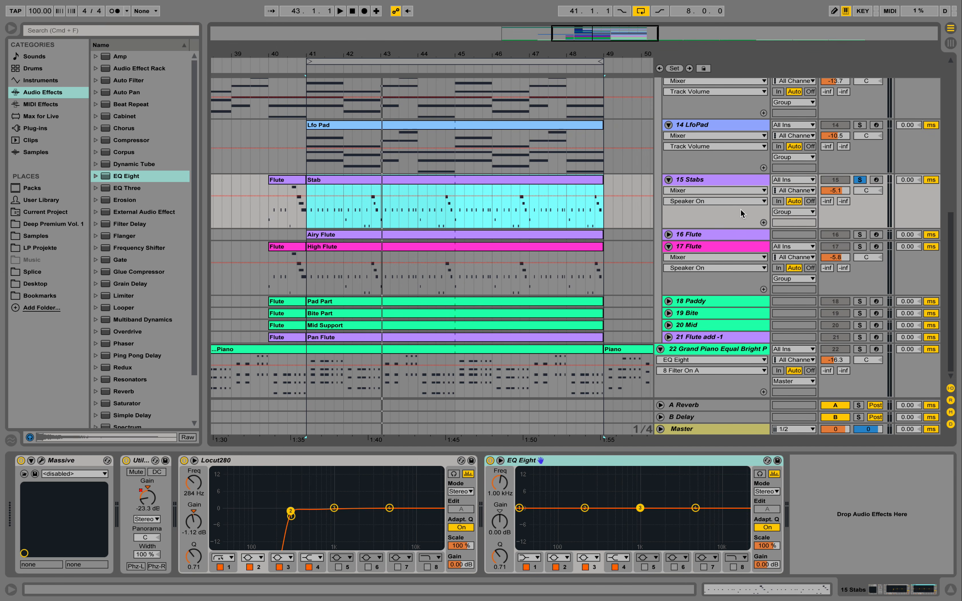
pyautogui.click(702, 234)
pyautogui.click(669, 234)
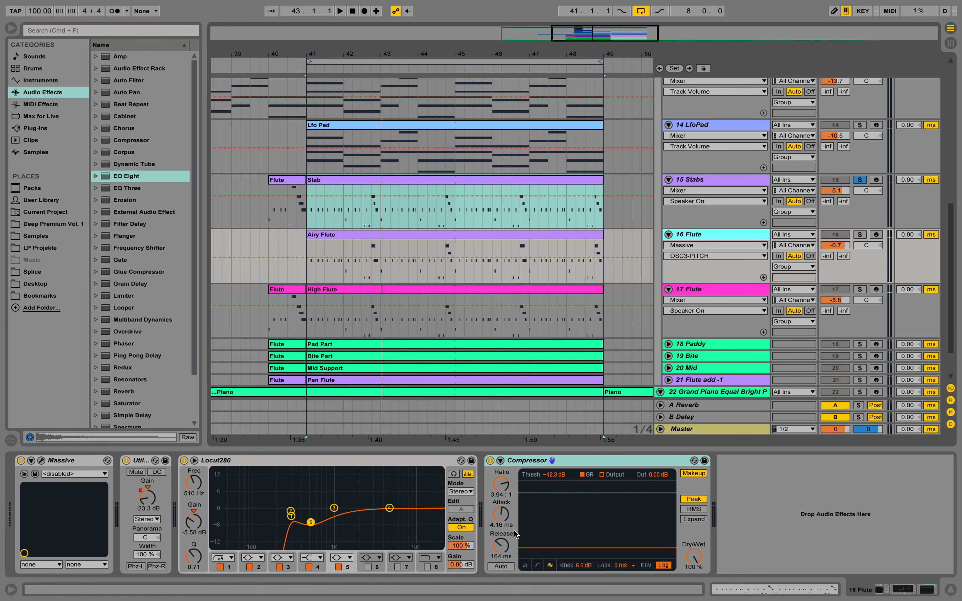
pyautogui.click(860, 235)
pyautogui.press('space')
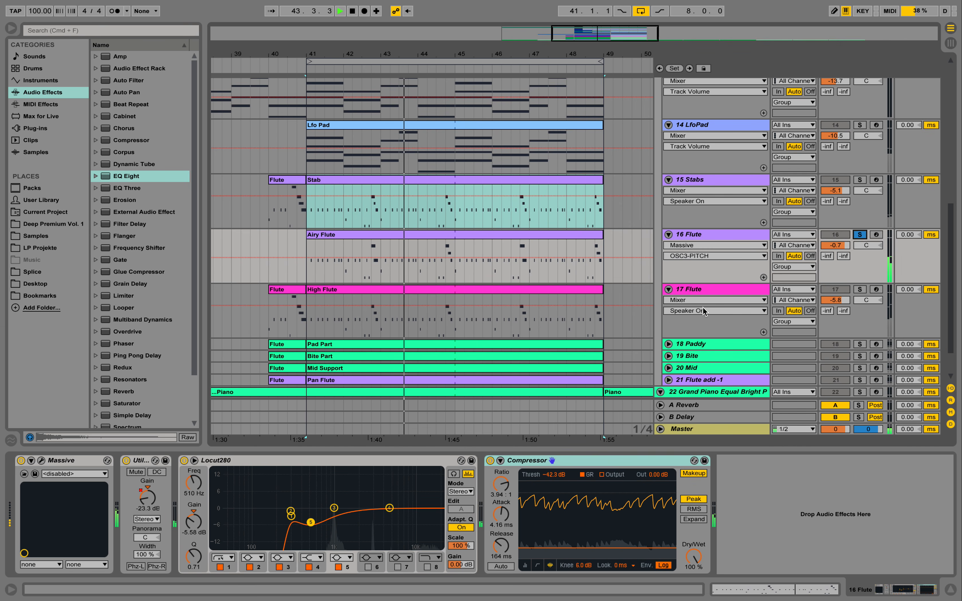
# Toggle the 16 Flute Compressor off and on, then open the track's Massive synth window
pyautogui.click(490, 460)
pyautogui.click(491, 460)
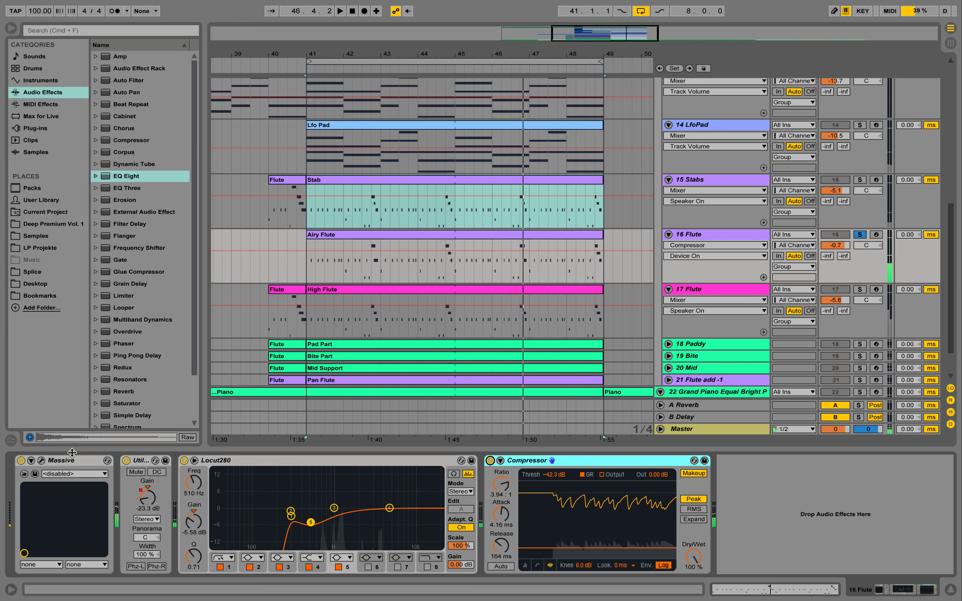
pyautogui.click(42, 461)
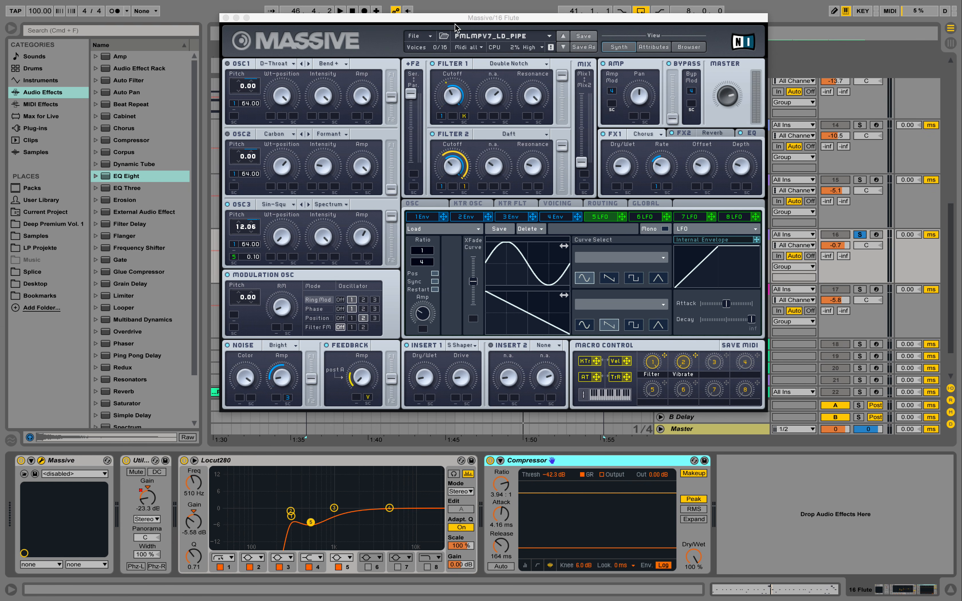
# Close the Massive synth window, solo the 17 Flute track, and play it back
pyautogui.click(225, 17)
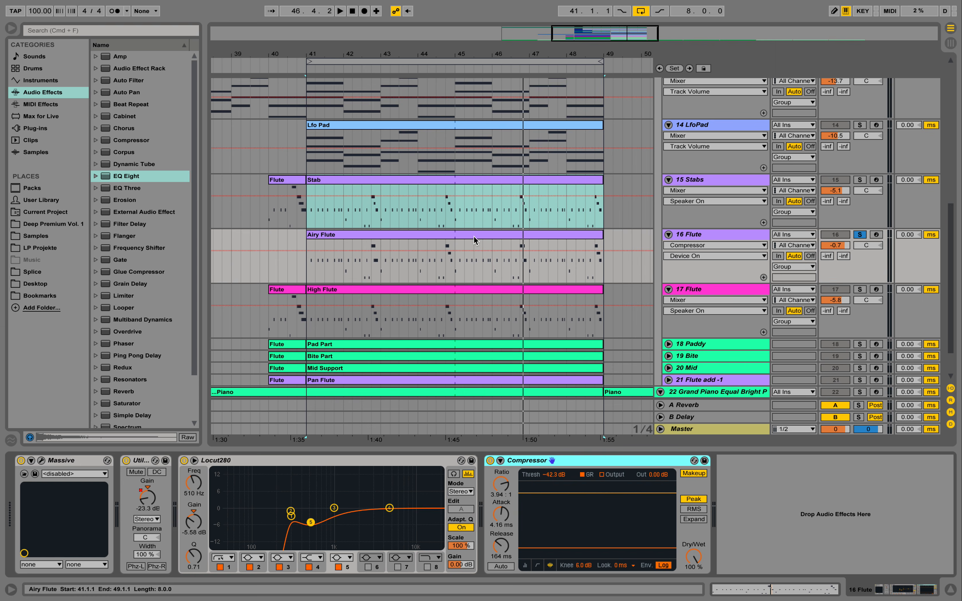
pyautogui.click(860, 292)
pyautogui.press('space')
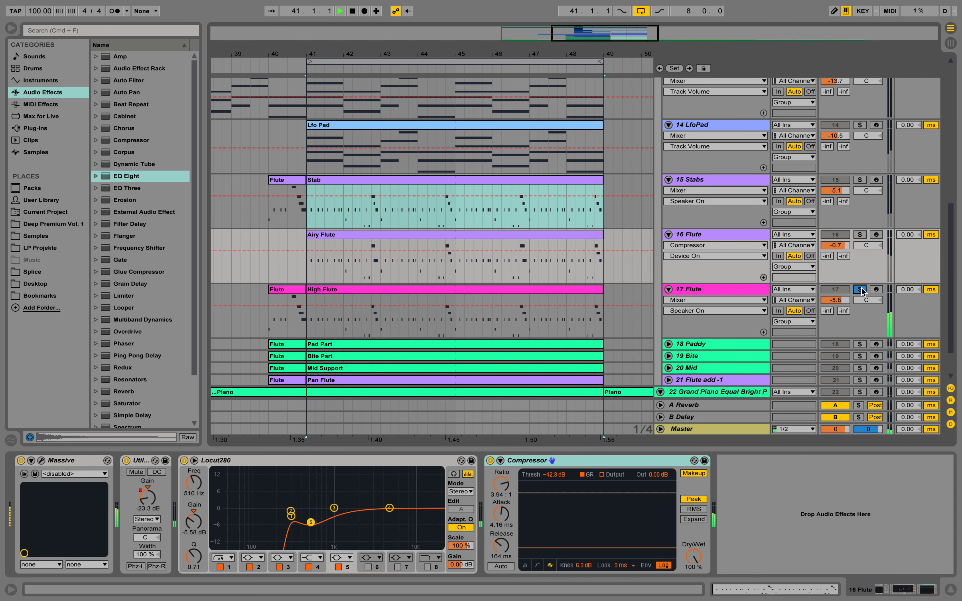
pyautogui.press('space')
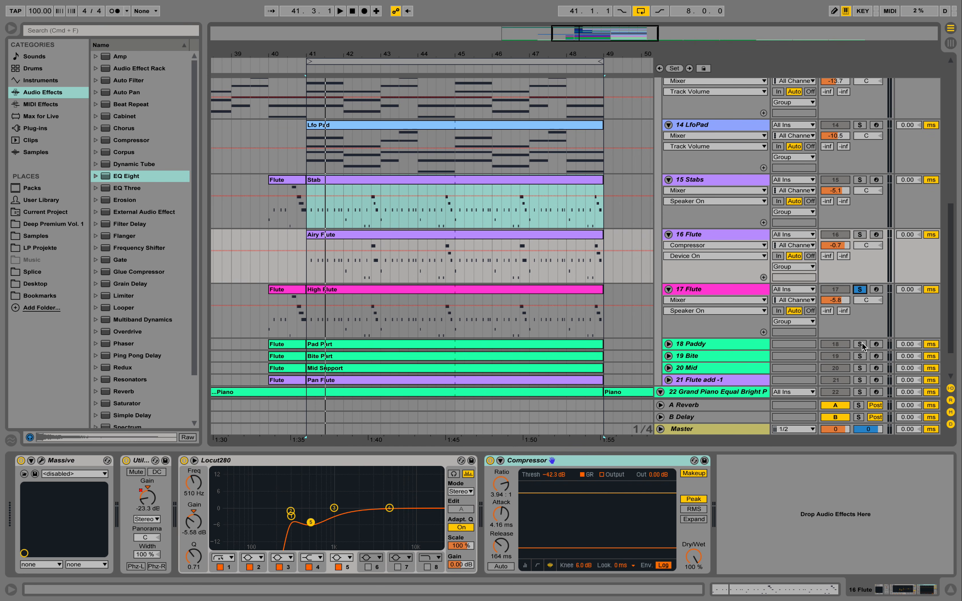
# Solo the 18 Paddy track and play it back
pyautogui.click(860, 344)
pyautogui.press('space')
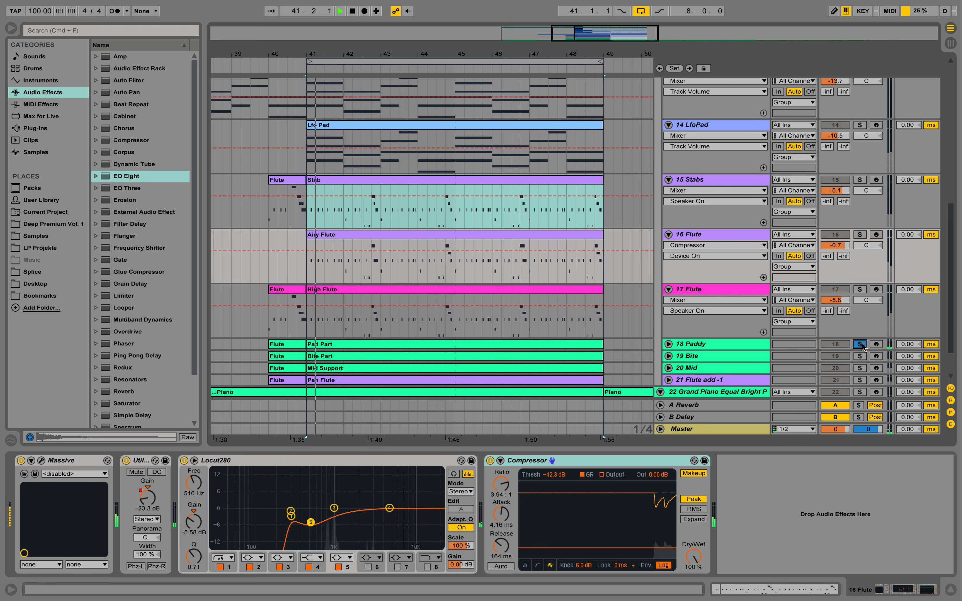
pyautogui.press('space')
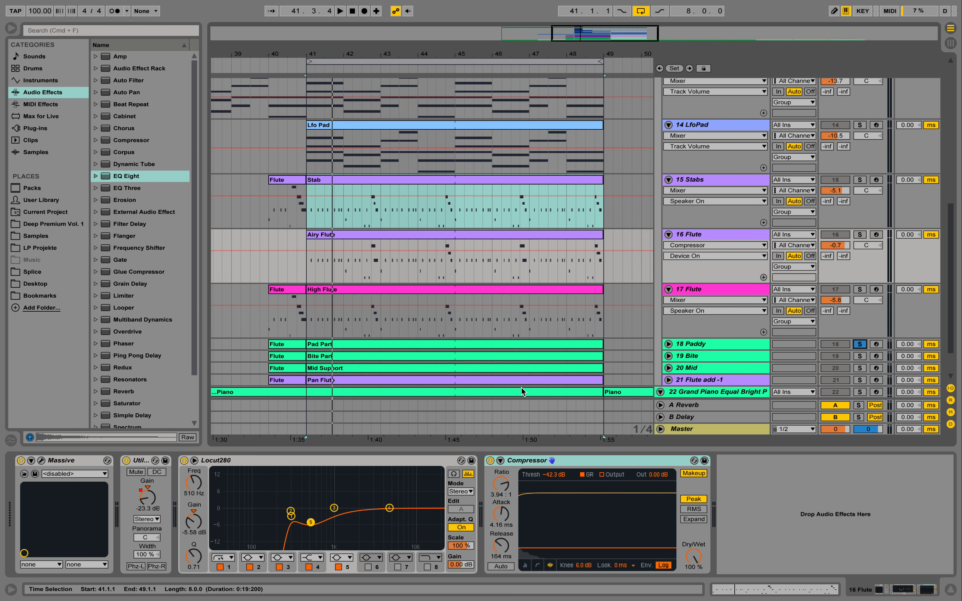
# Select the 18 Paddy track to view its Compressor, Locut280 and Limiter devices while playing it back
pyautogui.click(694, 347)
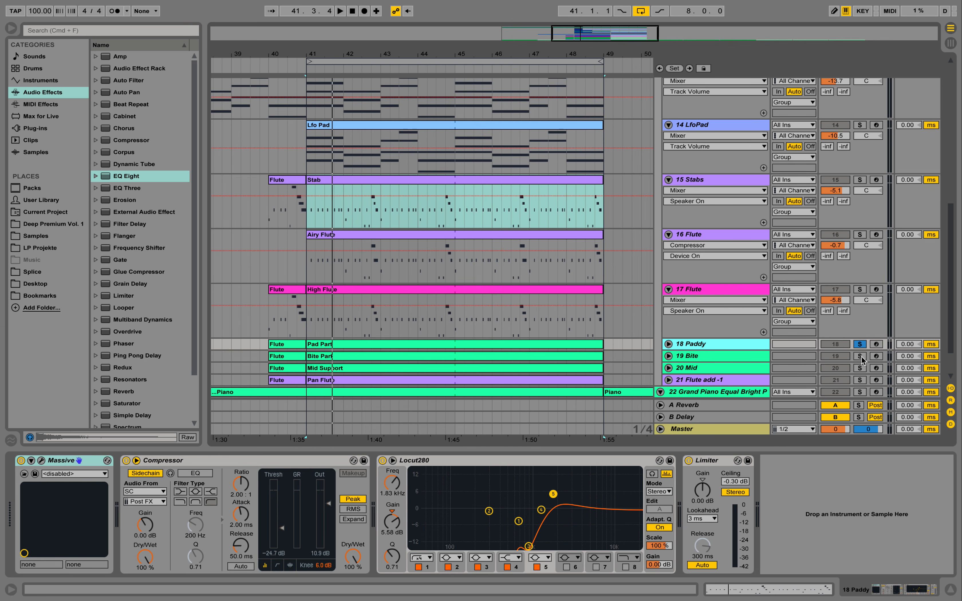
pyautogui.press('space')
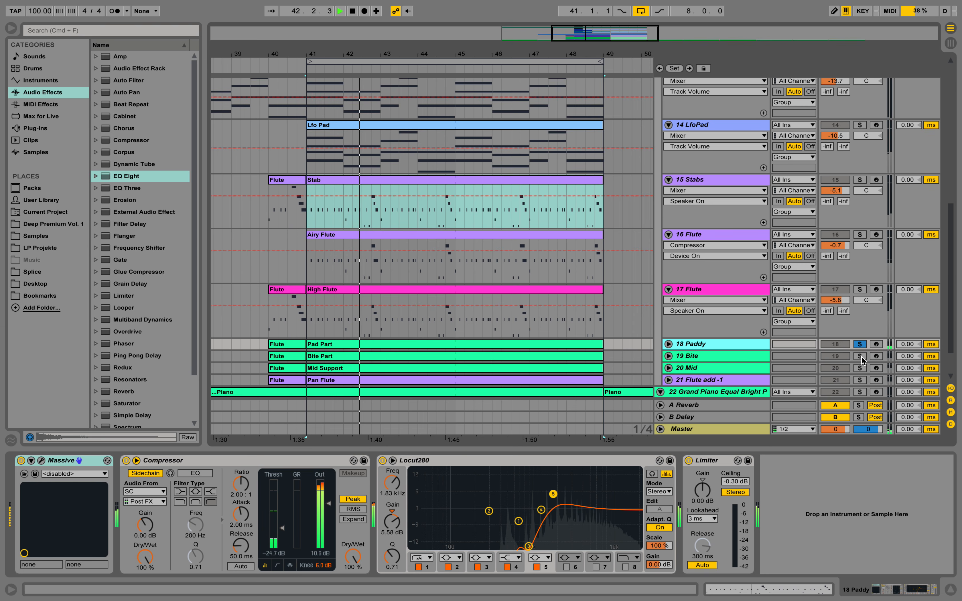
pyautogui.press('space')
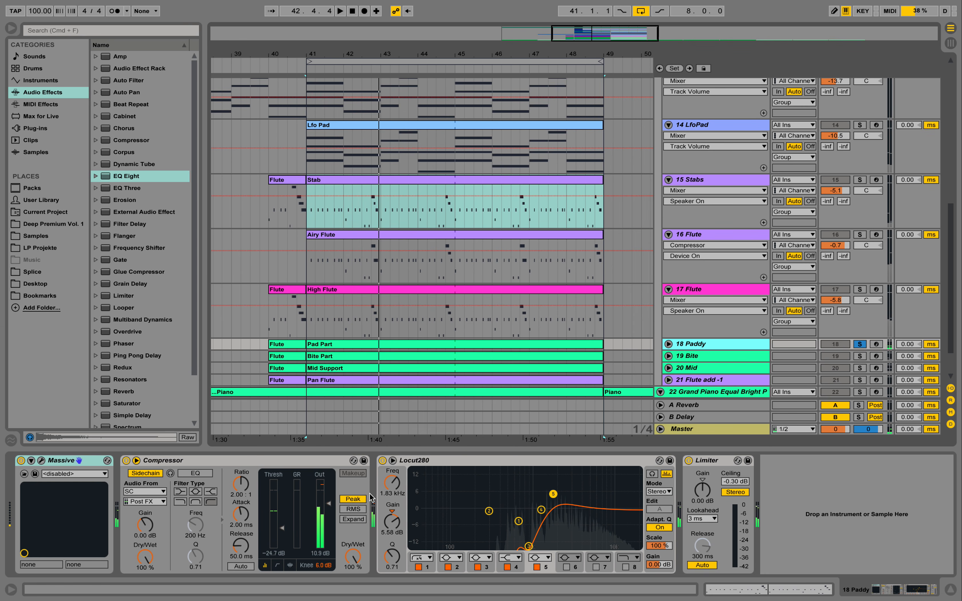
pyautogui.click(329, 504)
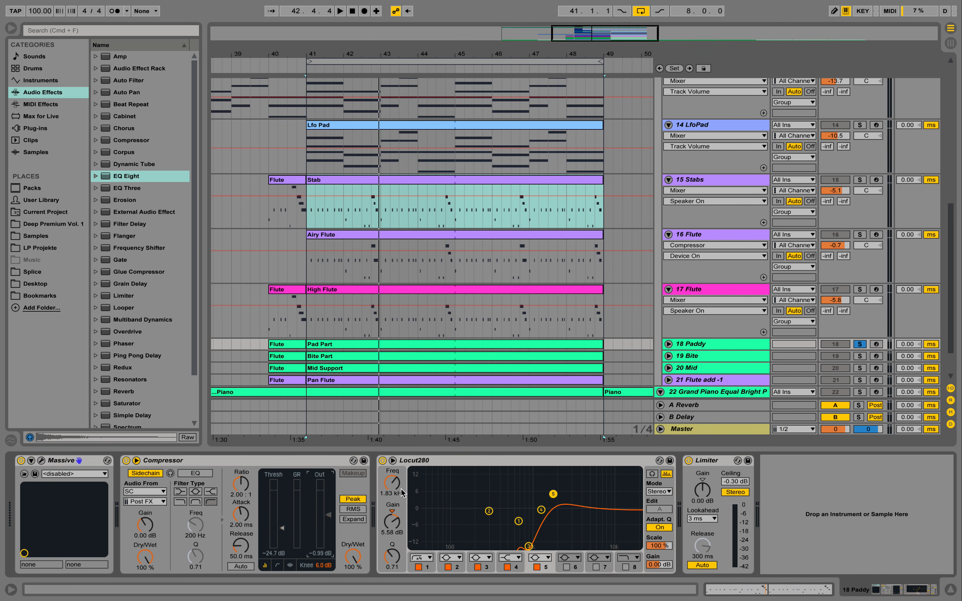
# Unfold the 18 Paddy track, raise its volume to -11.3 dB, and play it back
pyautogui.click(668, 344)
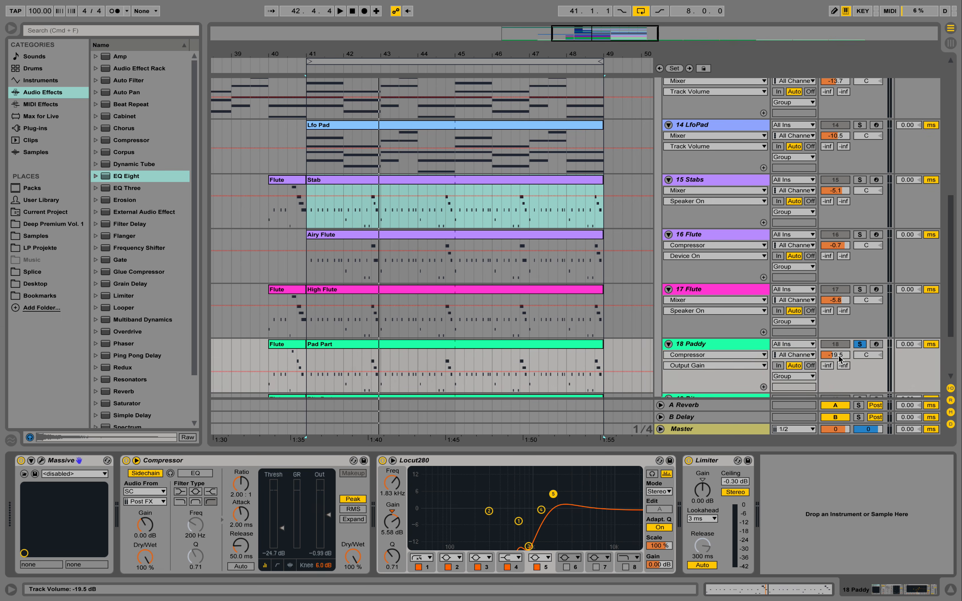
pyautogui.moveTo(834, 355); pyautogui.dragTo(834, 342)
pyautogui.press('space')
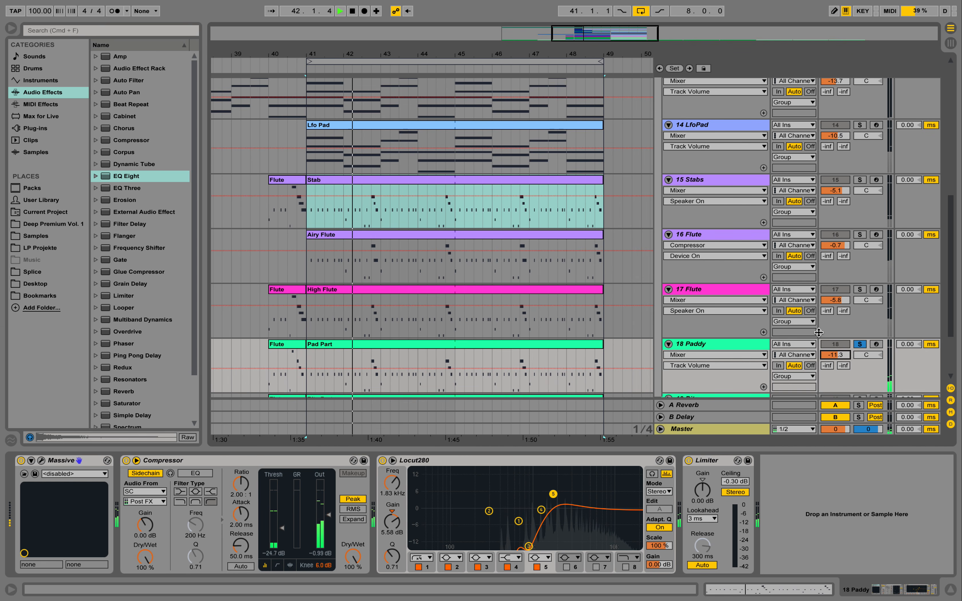
pyautogui.press('space')
# Unfold the 19 Bite track, solo it, and play it back while viewing its devices
pyautogui.scroll(-4, 784, 321)
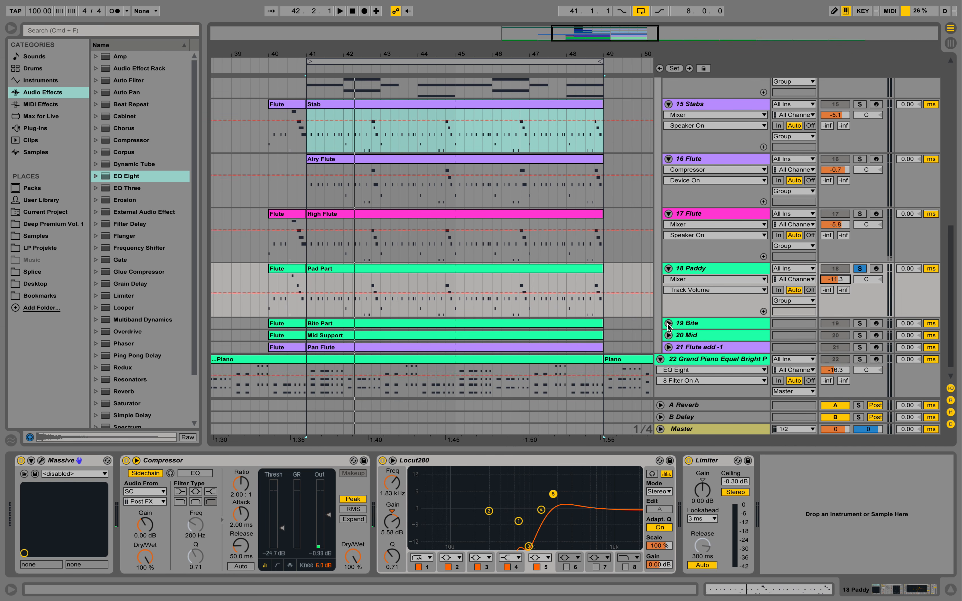
pyautogui.click(668, 323)
pyautogui.scroll(-3, 751, 193)
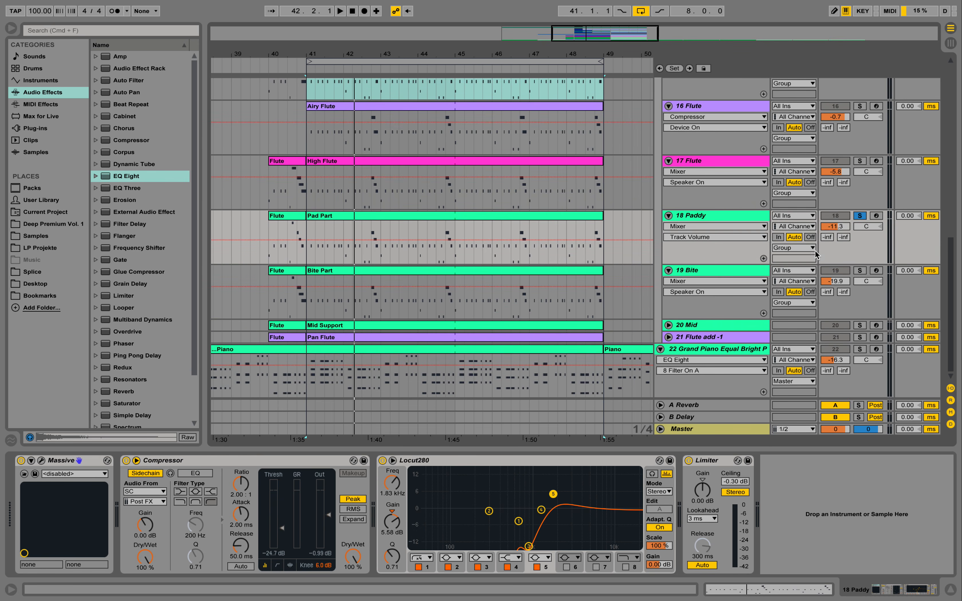
pyautogui.click(859, 271)
pyautogui.press('space')
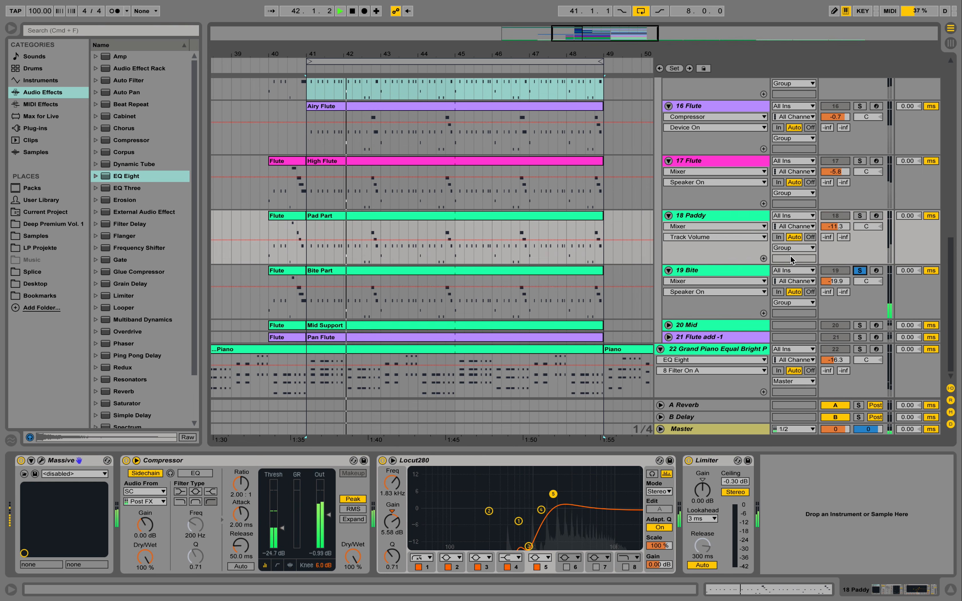
pyautogui.click(724, 270)
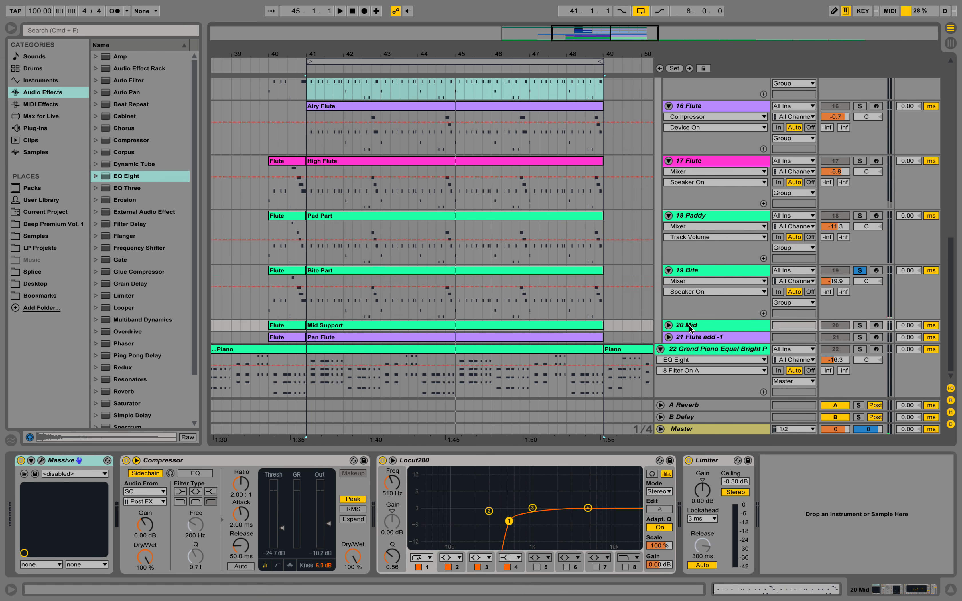
# Select, solo and unfold the 20 Mid track, then play it back
pyautogui.click(715, 326)
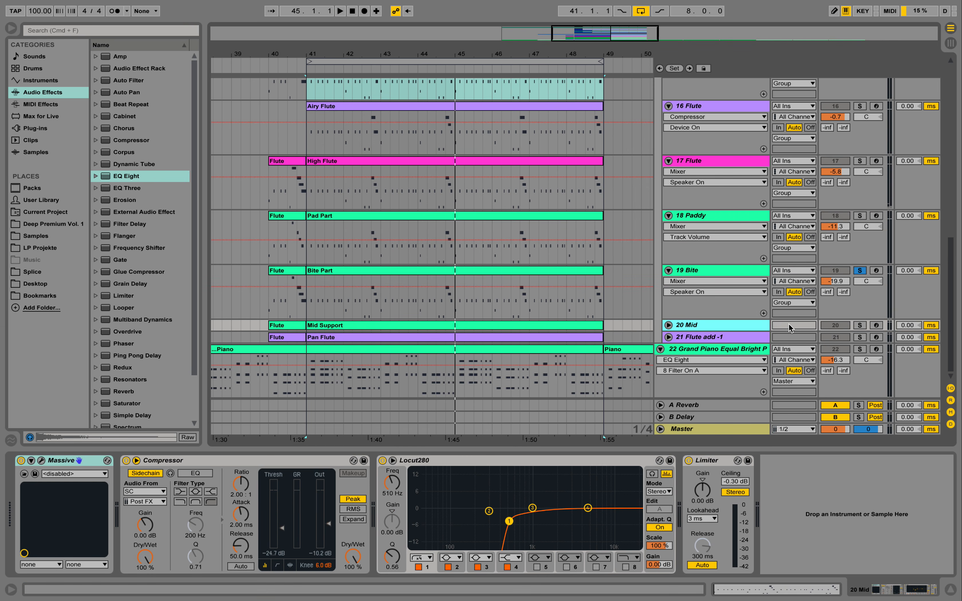
pyautogui.click(859, 325)
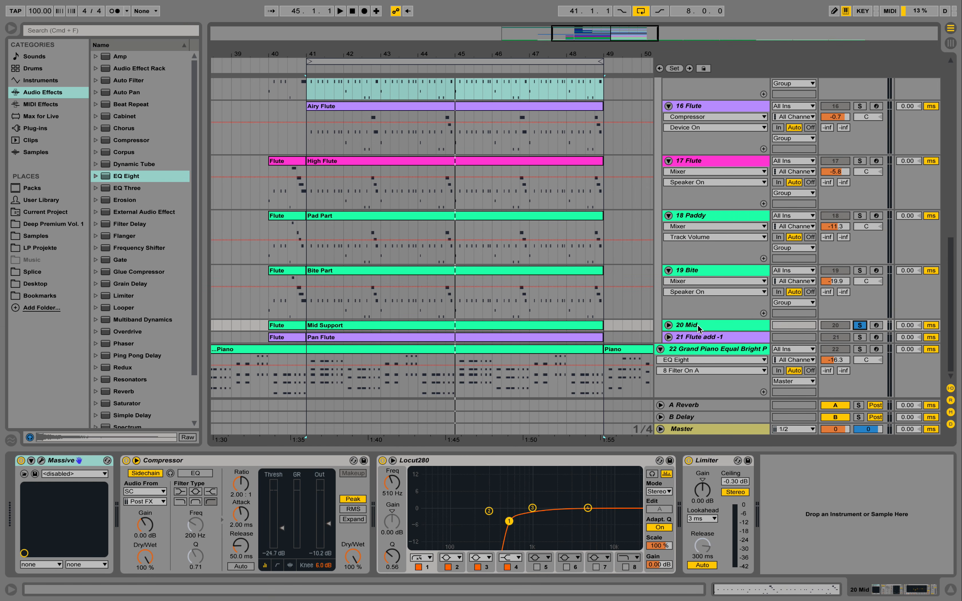
pyautogui.click(668, 325)
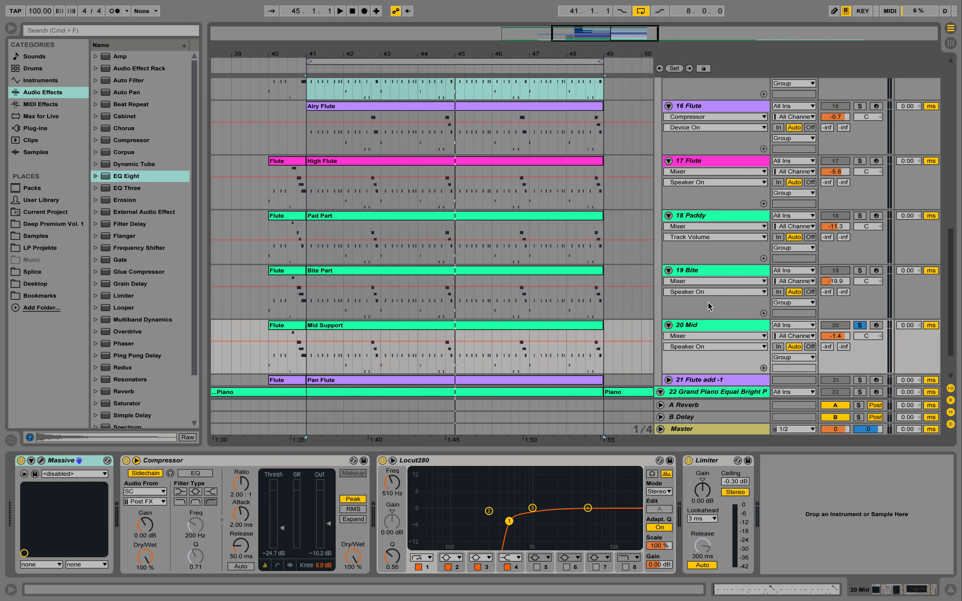
pyautogui.click(715, 325)
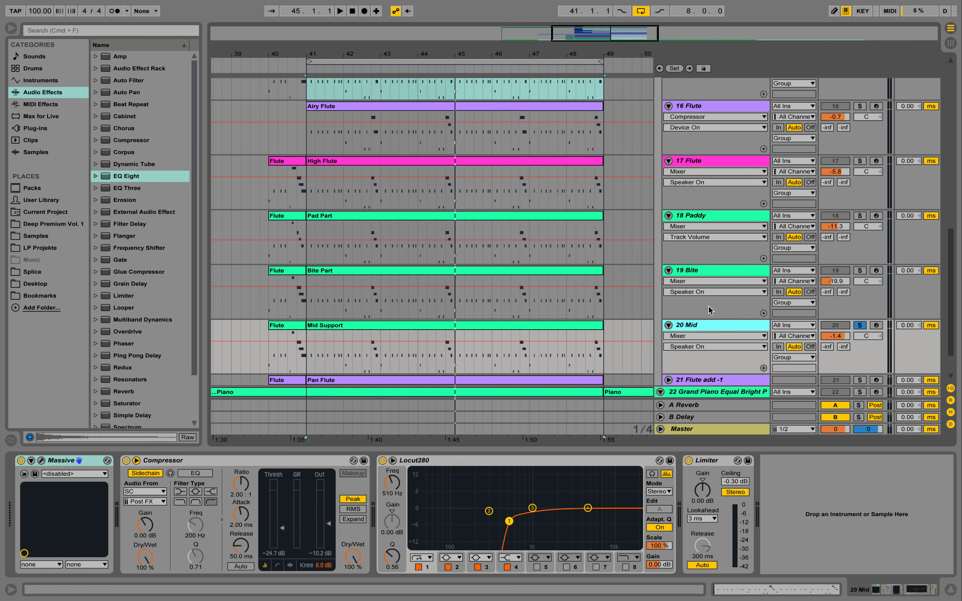
pyautogui.press('space')
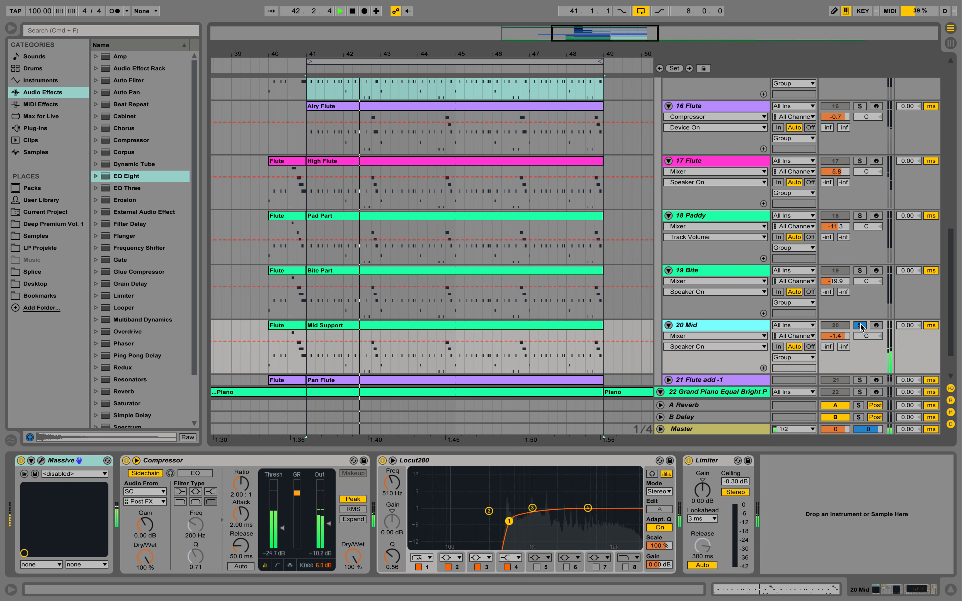
pyautogui.press('space')
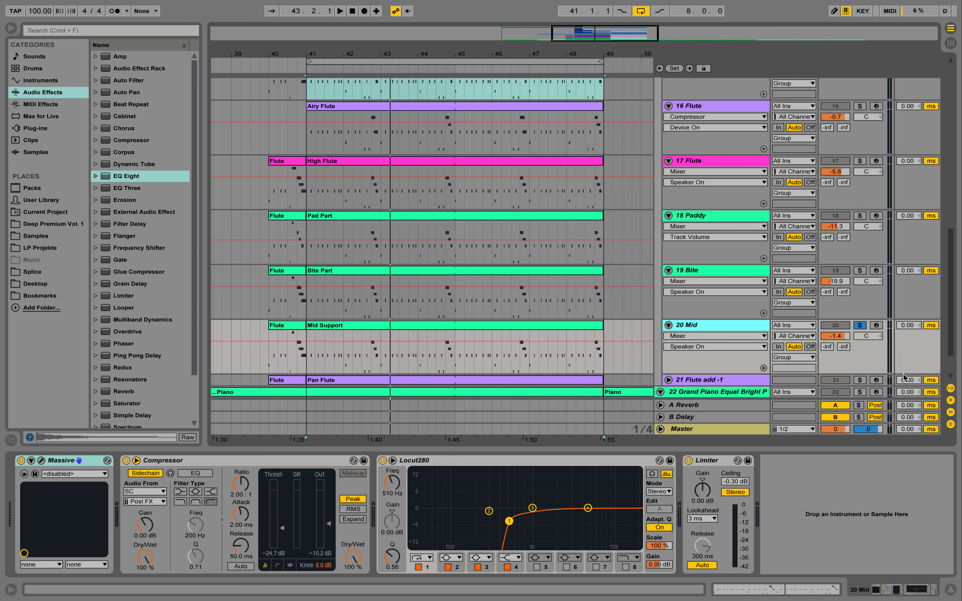
# Solo the 21 Flute add -1 track, play it back, and inspect its Massive synth window
pyautogui.click(859, 380)
pyautogui.press('space')
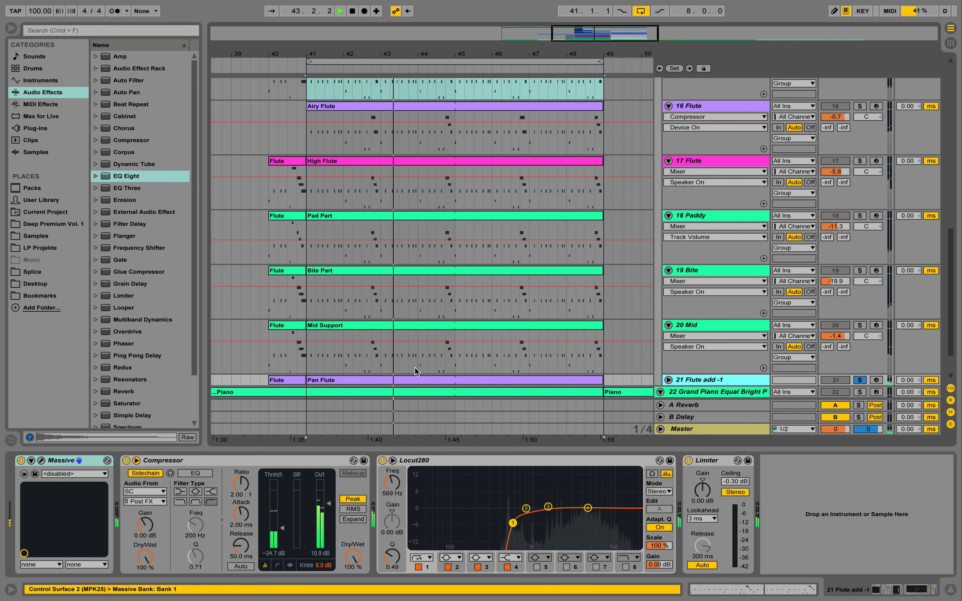
pyautogui.click(42, 461)
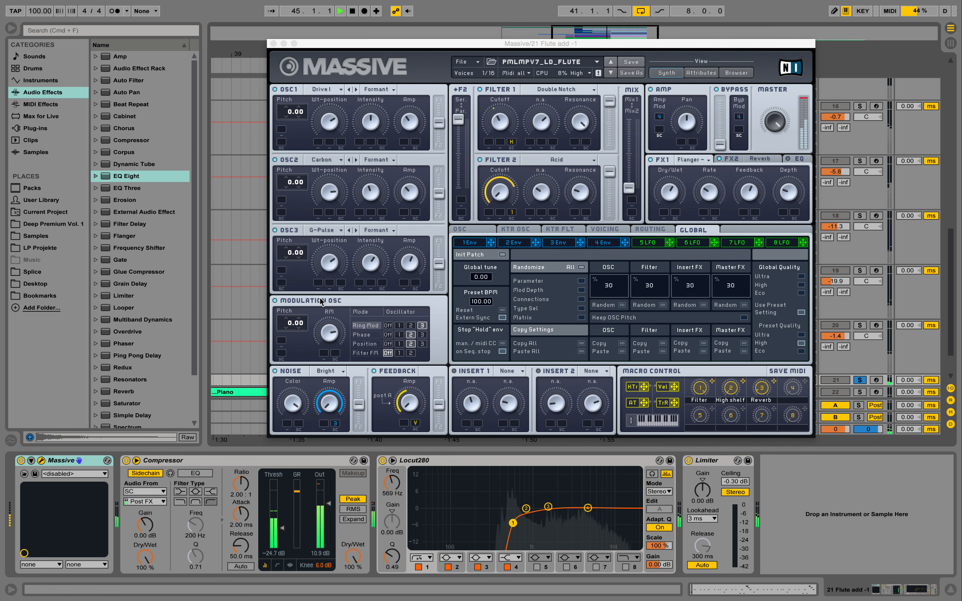
pyautogui.press('space')
pyautogui.click(273, 44)
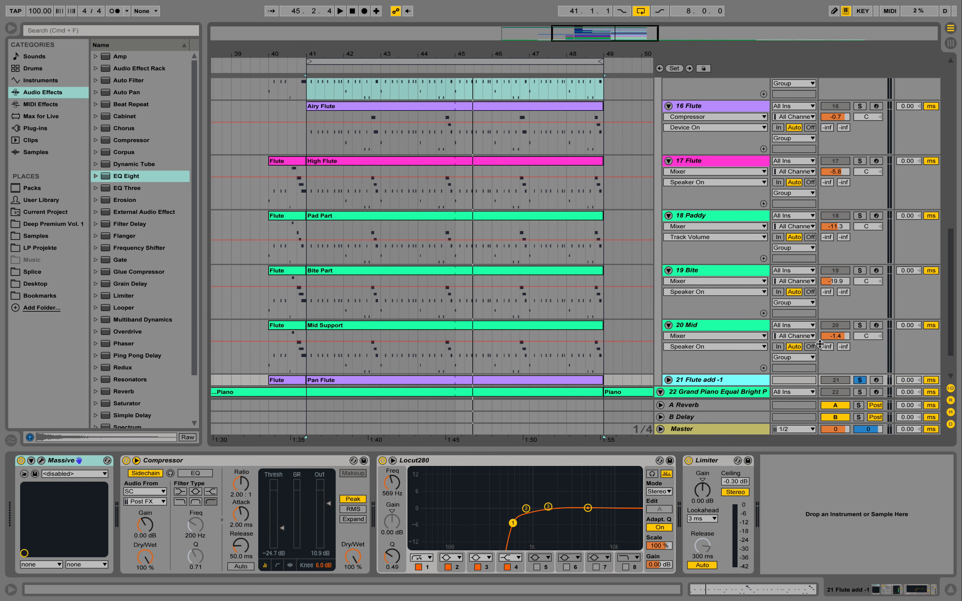
# Unsolo the 21 Flute add -1 track and collapse the tracks from 13 Pad to 20 Mid
pyautogui.click(859, 379)
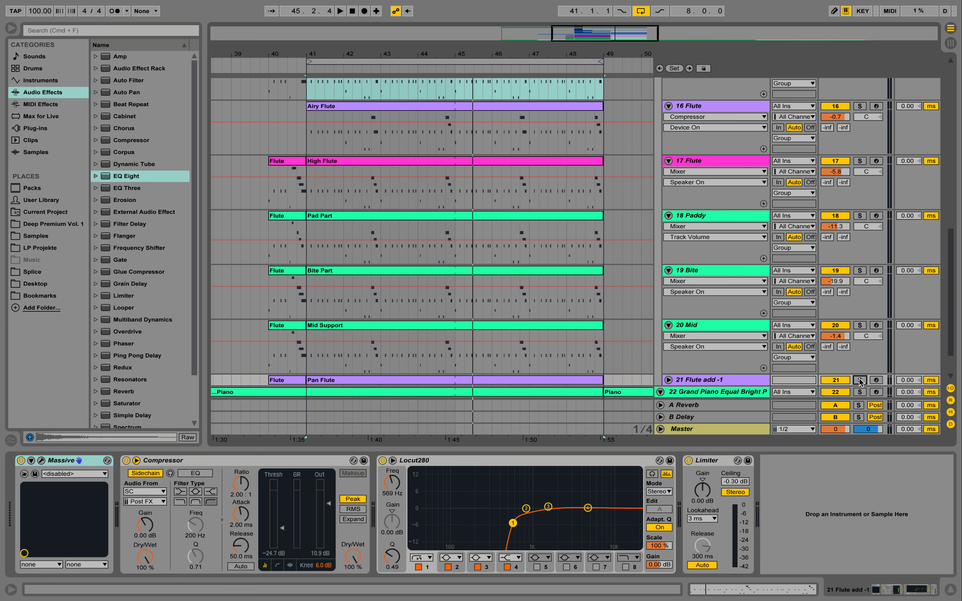
pyautogui.click(668, 161)
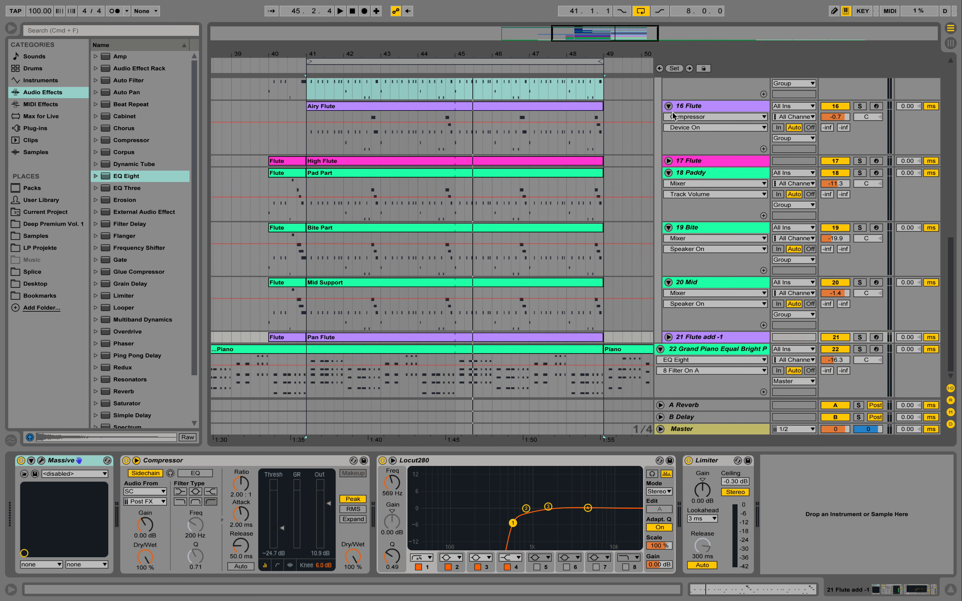
pyautogui.click(668, 106)
pyautogui.click(669, 131)
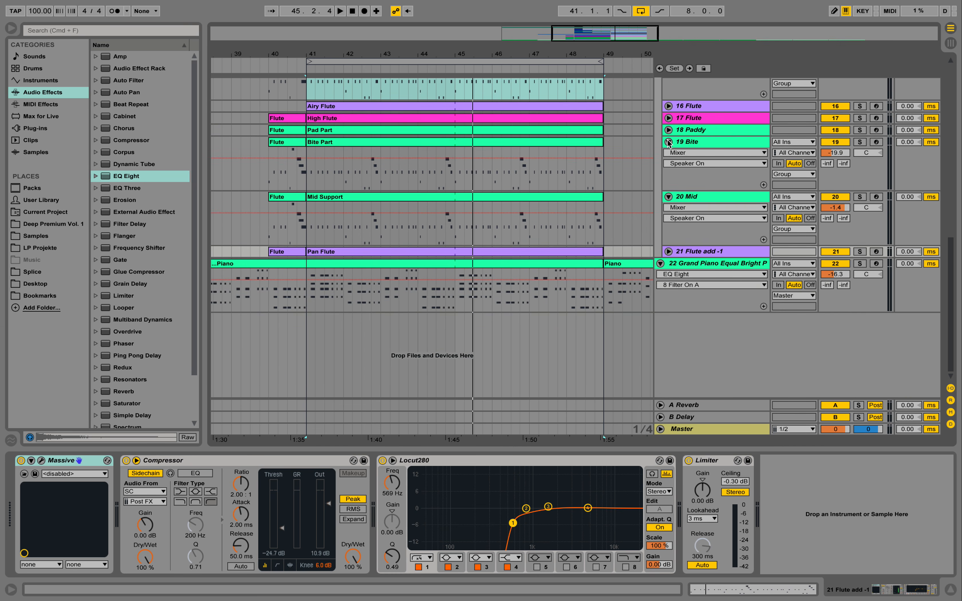
pyautogui.click(668, 142)
pyautogui.click(668, 154)
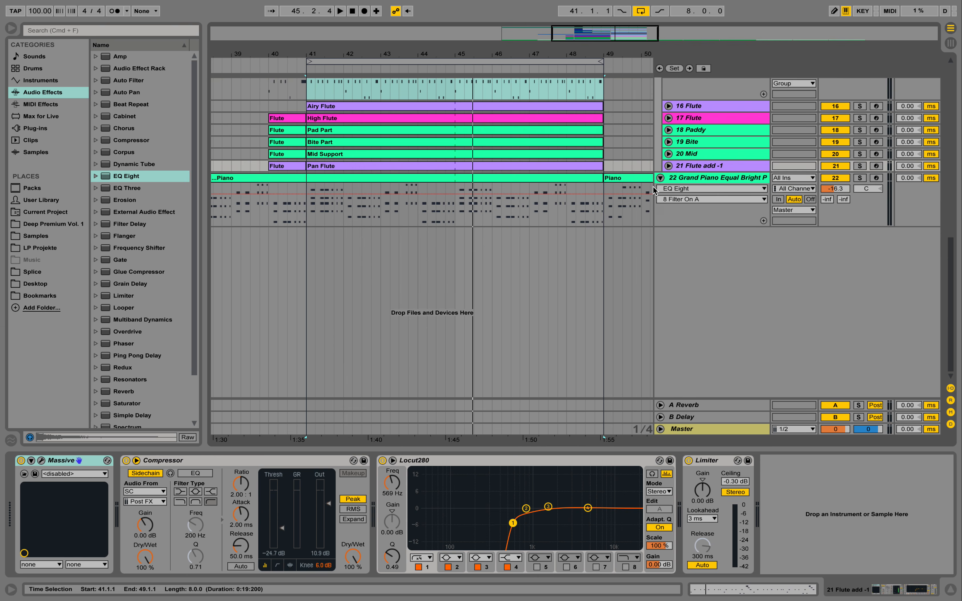
pyautogui.scroll(5, 671, 159)
pyautogui.click(668, 139)
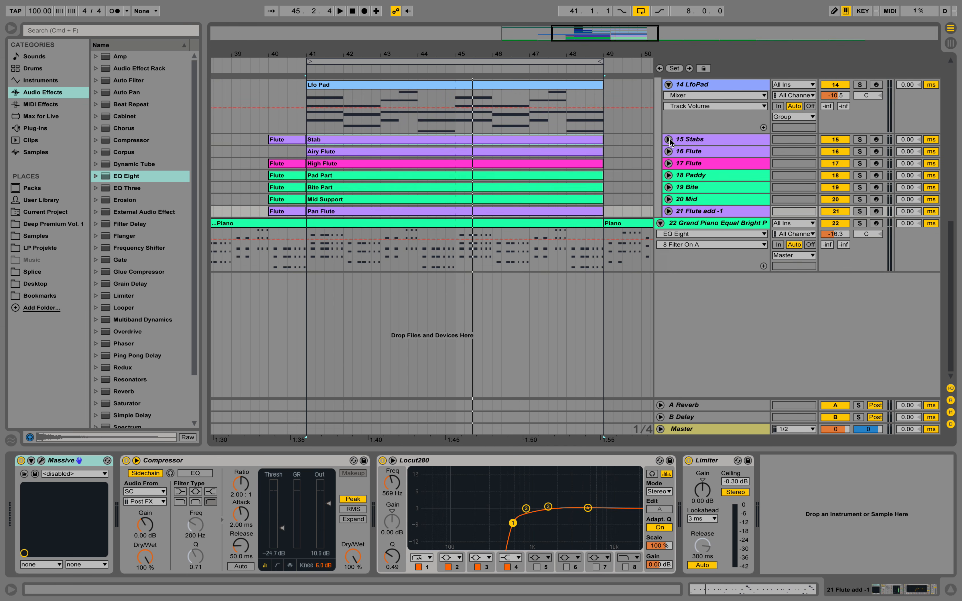
pyautogui.scroll(3, 677, 135)
pyautogui.click(669, 134)
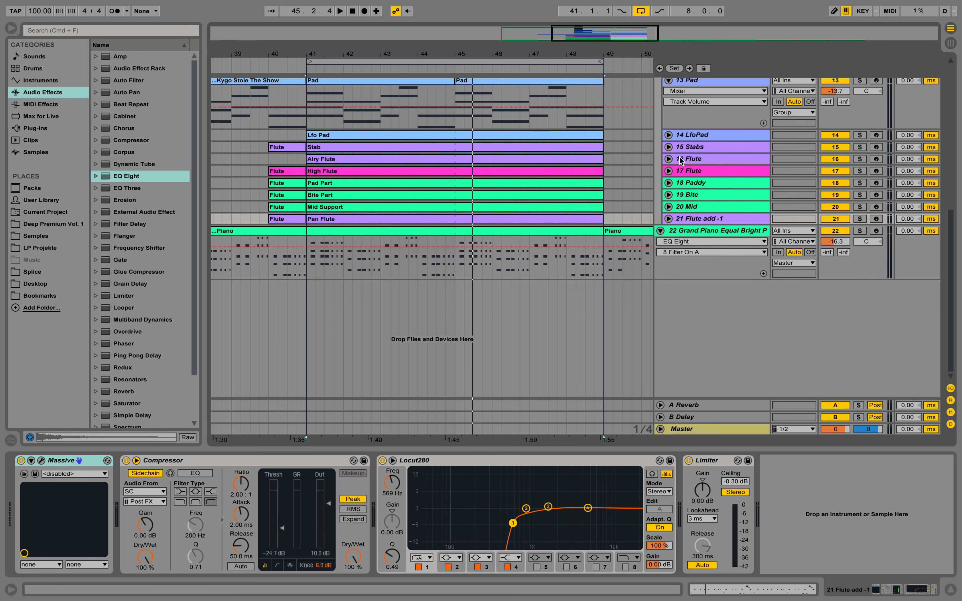
pyautogui.scroll(3, 675, 123)
pyautogui.click(668, 131)
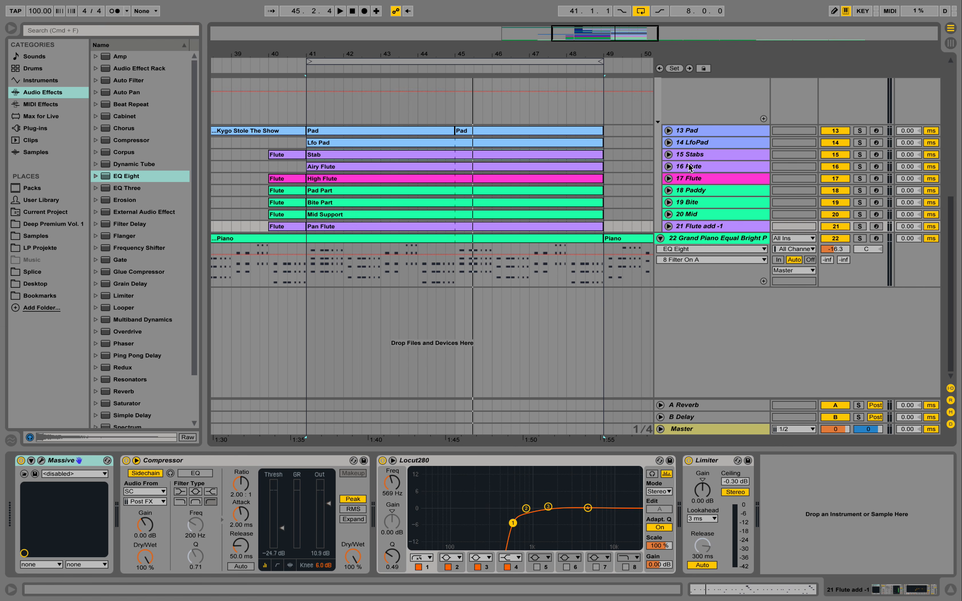
pyautogui.scroll(3, 704, 171)
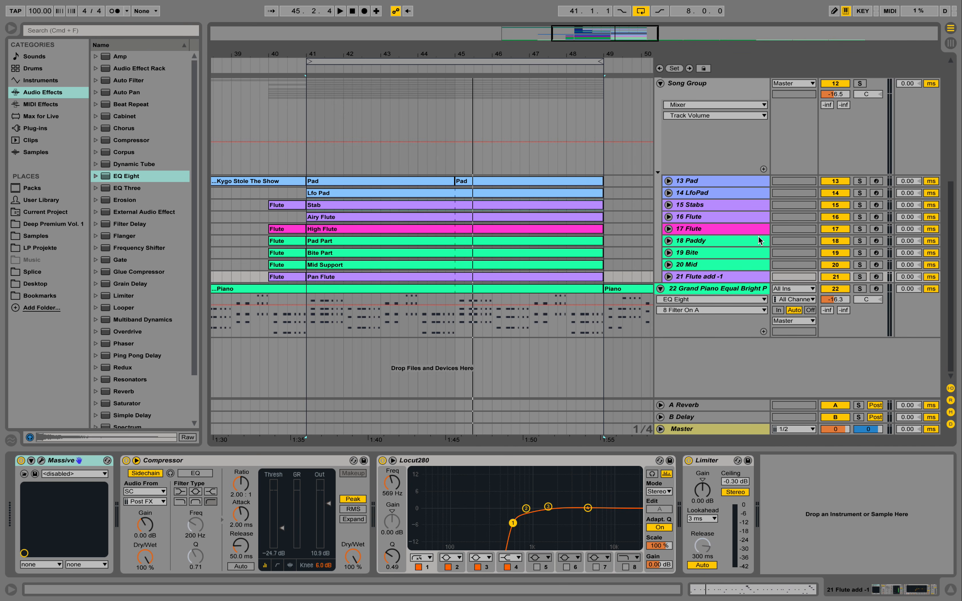
# Select the 17 Flute track, solo it, and play it back
pyautogui.click(718, 229)
pyautogui.doubleClick(718, 229)
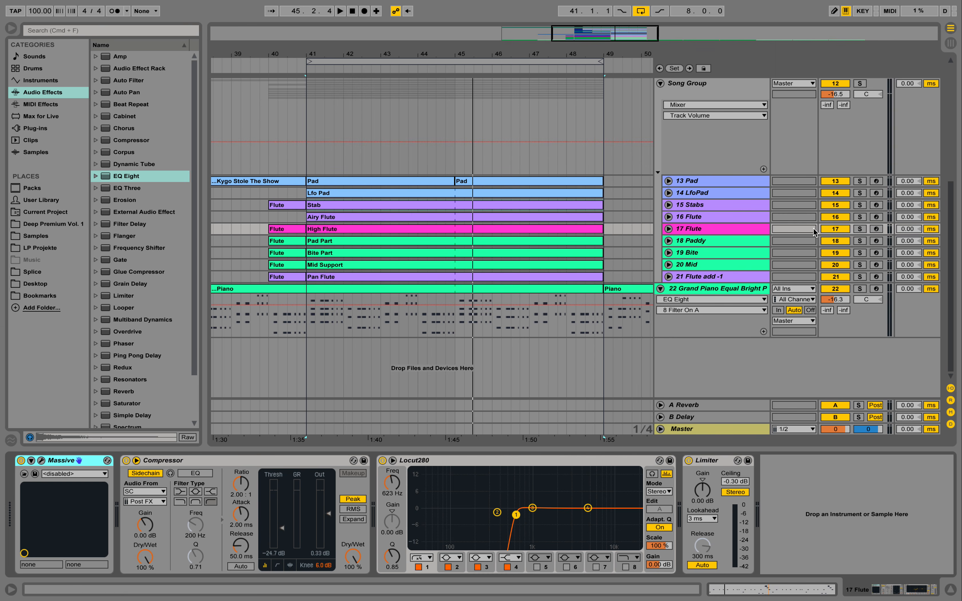
pyautogui.click(859, 229)
pyautogui.press('space')
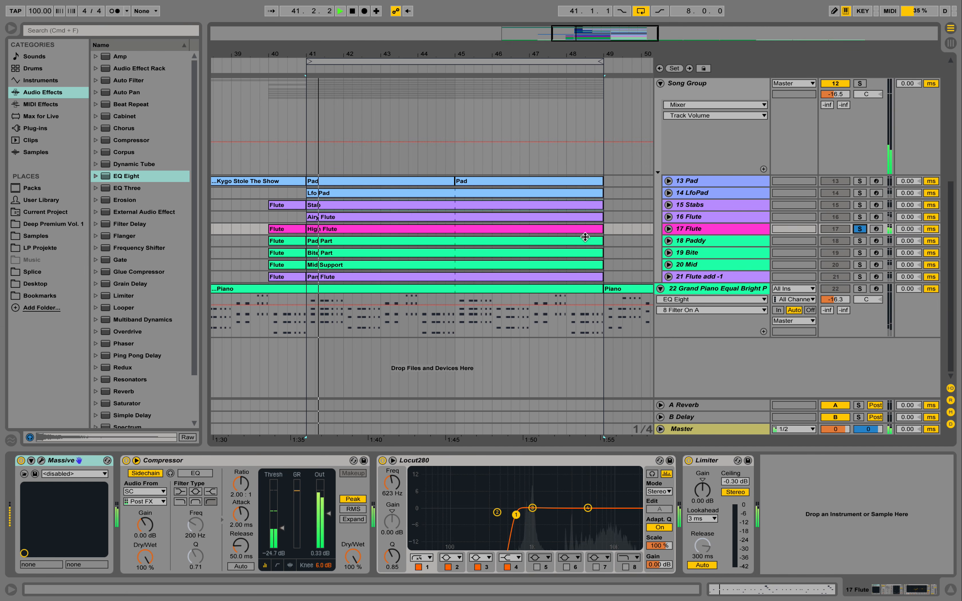
pyautogui.press('space')
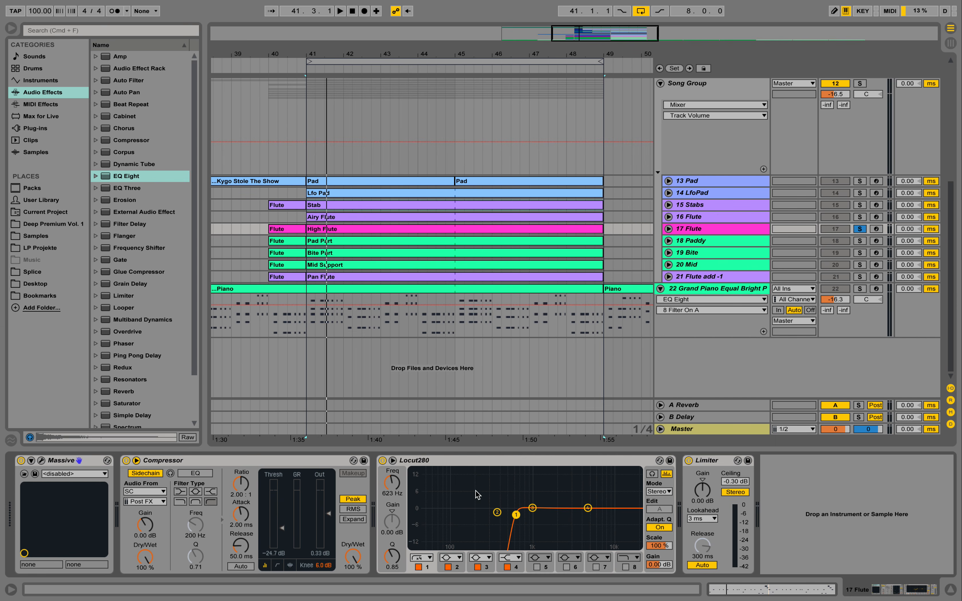
# Lower the Locut280 filter cutoff on the 17 Flute track to 147 Hz
pyautogui.moveTo(515, 518); pyautogui.dragTo(466, 519)
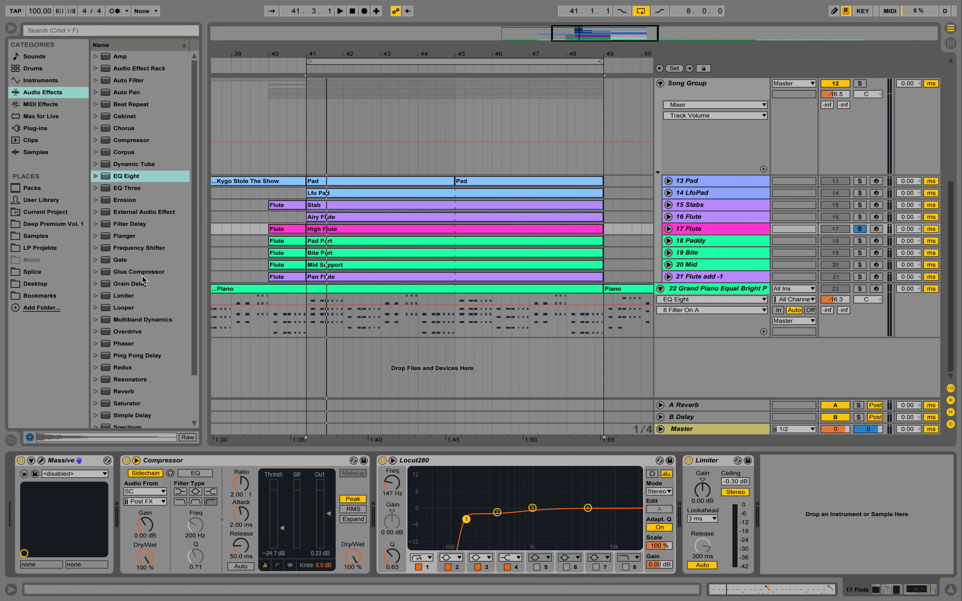
# Add a Saturator to the end of the 17 Flute device chain and bypass the Limiter
pyautogui.scroll(-2, 147, 397)
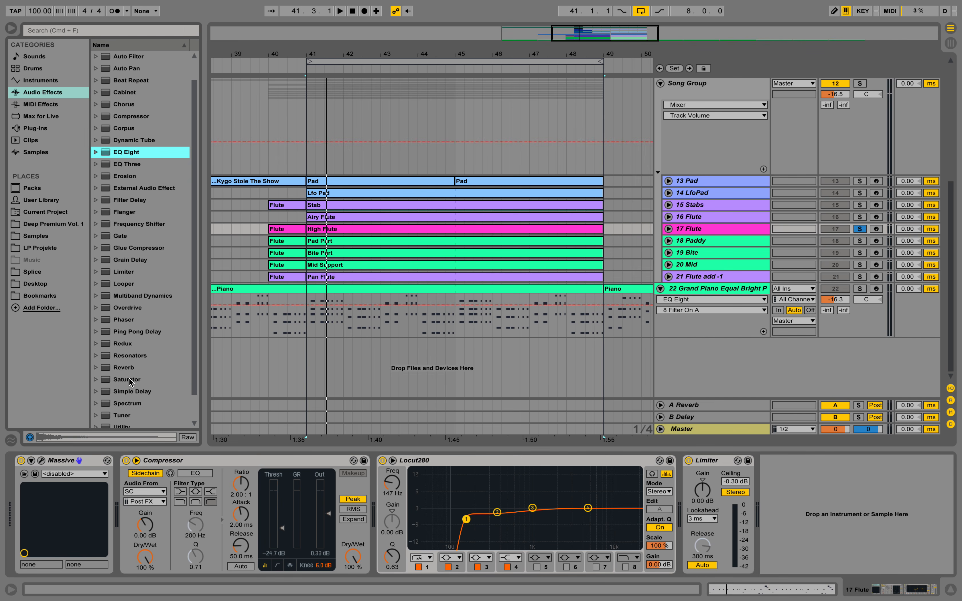
pyautogui.moveTo(129, 381); pyautogui.dragTo(771, 475)
pyautogui.moveTo(711, 464); pyautogui.dragTo(686, 461)
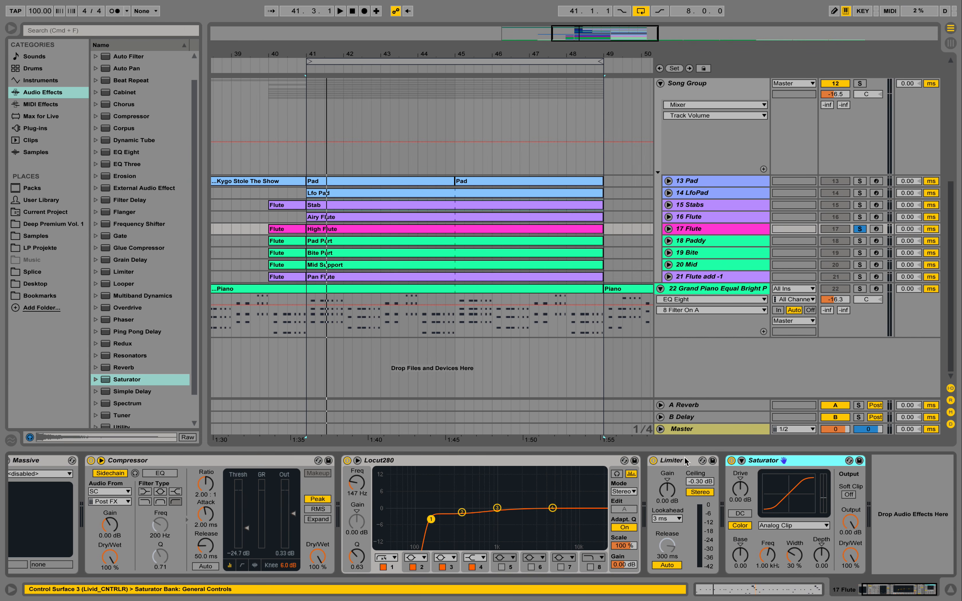
pyautogui.click(653, 461)
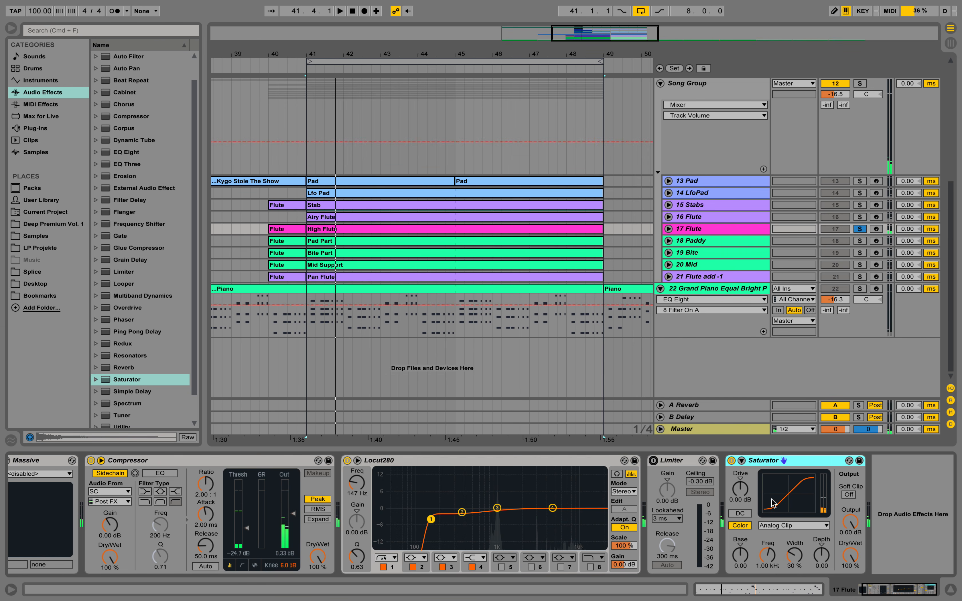
# Load the Mid-Range Phattener Saturator preset, play it back, and set Dry/Wet to 78.6% and Drive to 4.57 dB
pyautogui.click(96, 379)
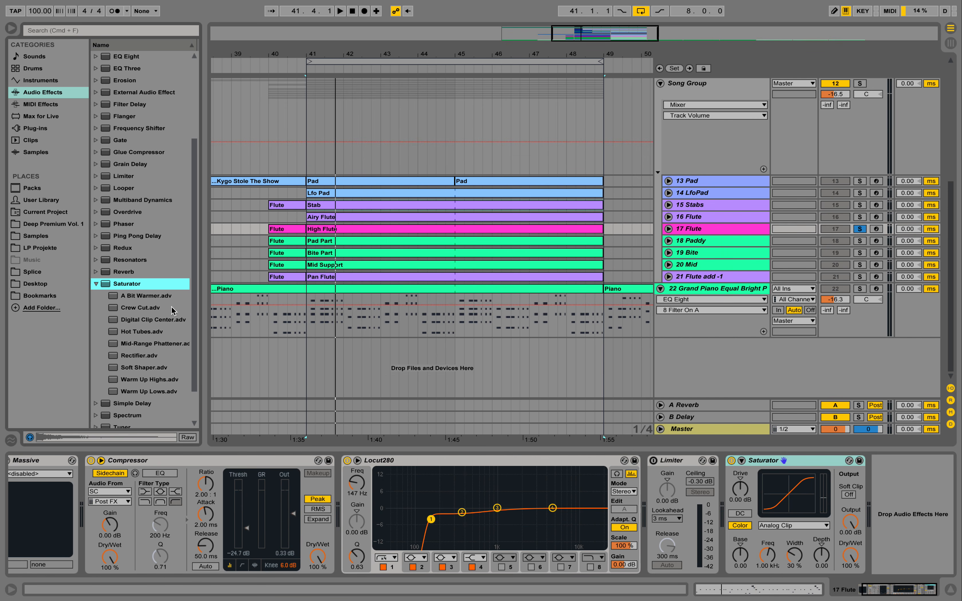
pyautogui.moveTo(161, 344); pyautogui.dragTo(833, 497)
pyautogui.press('space')
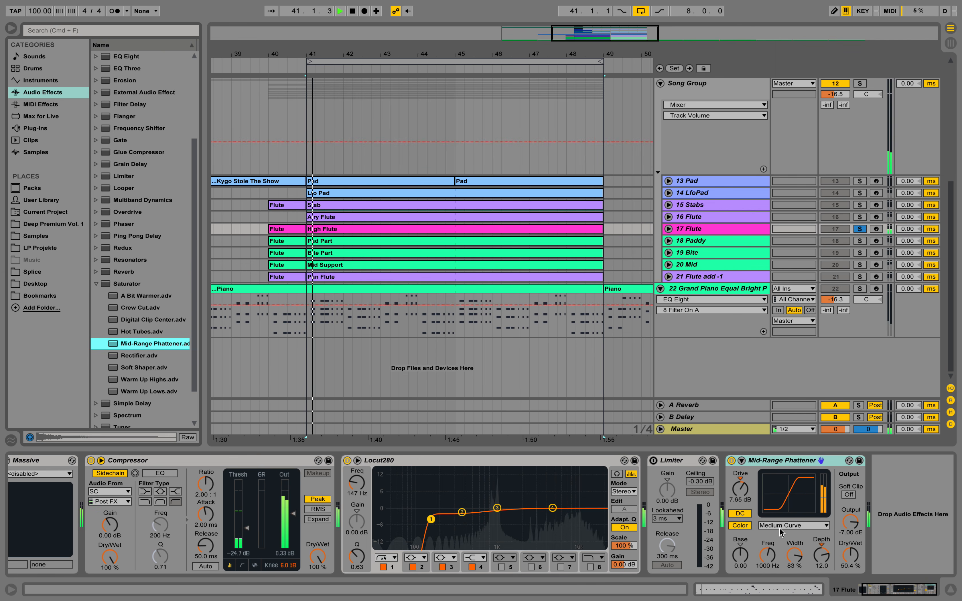
pyautogui.moveTo(850, 555); pyautogui.dragTo(850, 531)
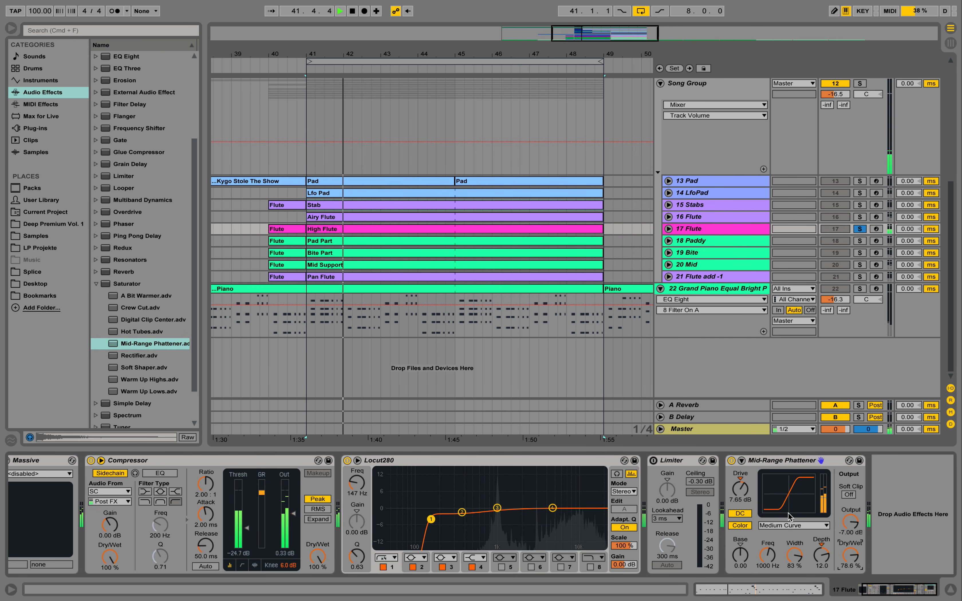
pyautogui.moveTo(740, 489)
pyautogui.mouseDown()
pyautogui.moveTo(740, 501)
pyautogui.moveTo(740, 492)
pyautogui.mouseUp()
pyautogui.press('space')
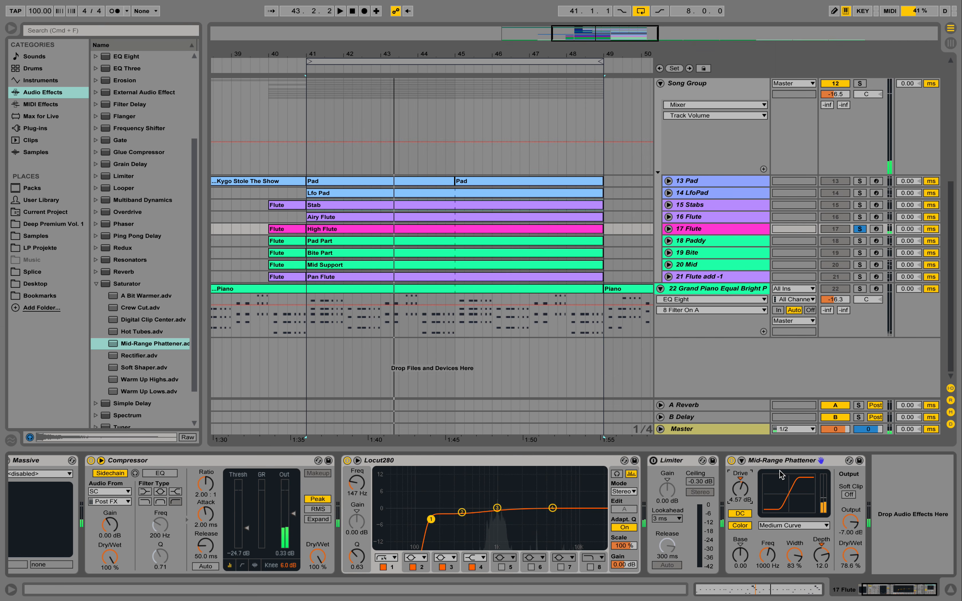
# Replace the Saturator preset with A Bit Warmer and play the flute back to audition it
pyautogui.click(767, 461)
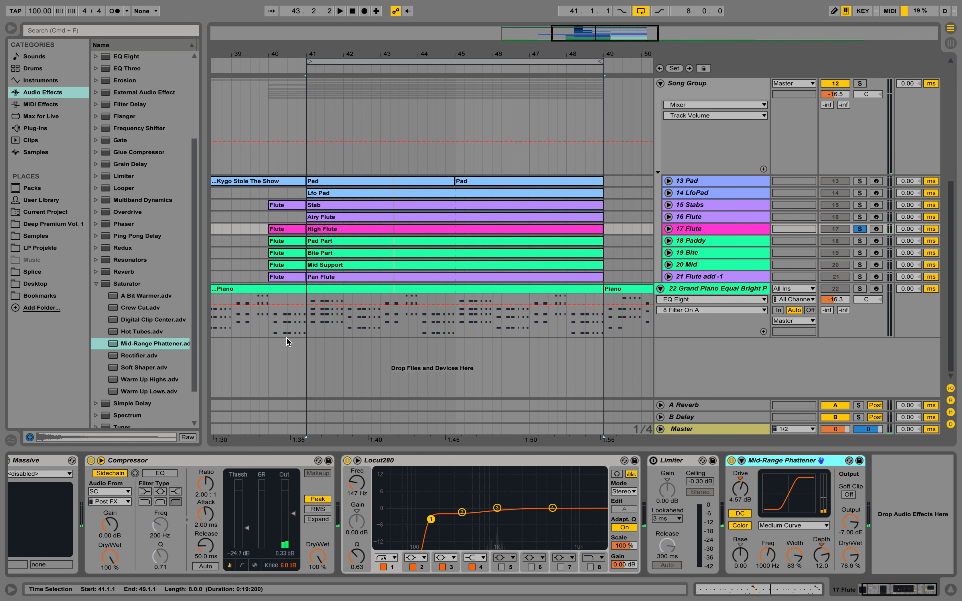
pyautogui.moveTo(127, 298); pyautogui.dragTo(779, 524)
pyautogui.press('space')
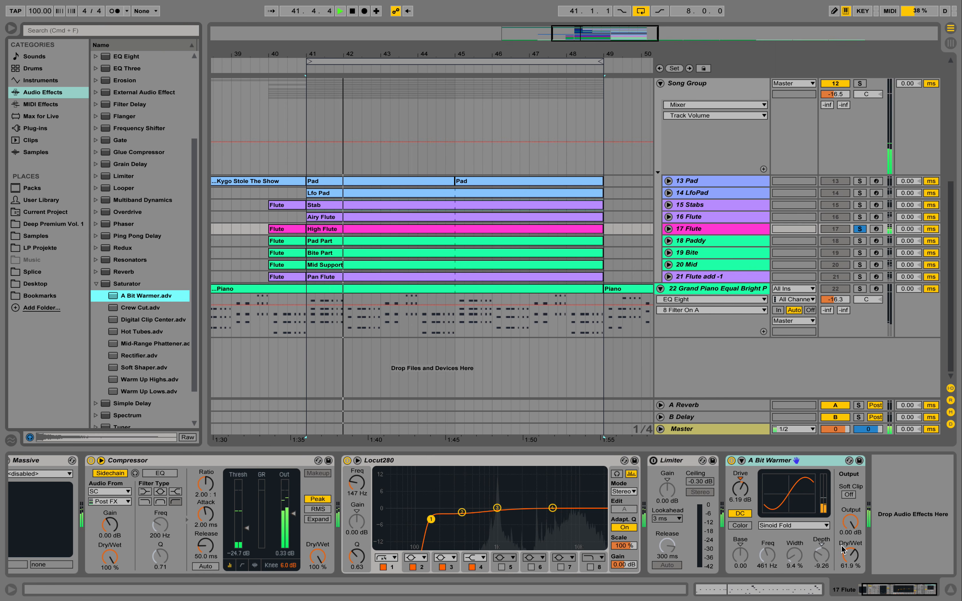
pyautogui.press('space')
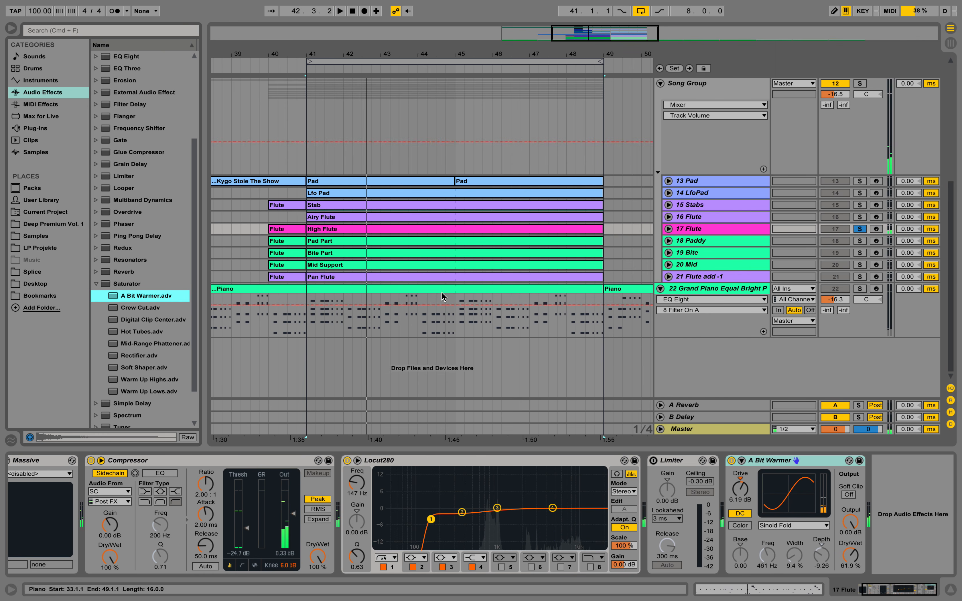
# Unsolo the 17 Flute track and bypass the A Bit Warmer device
pyautogui.scroll(6, 131, 177)
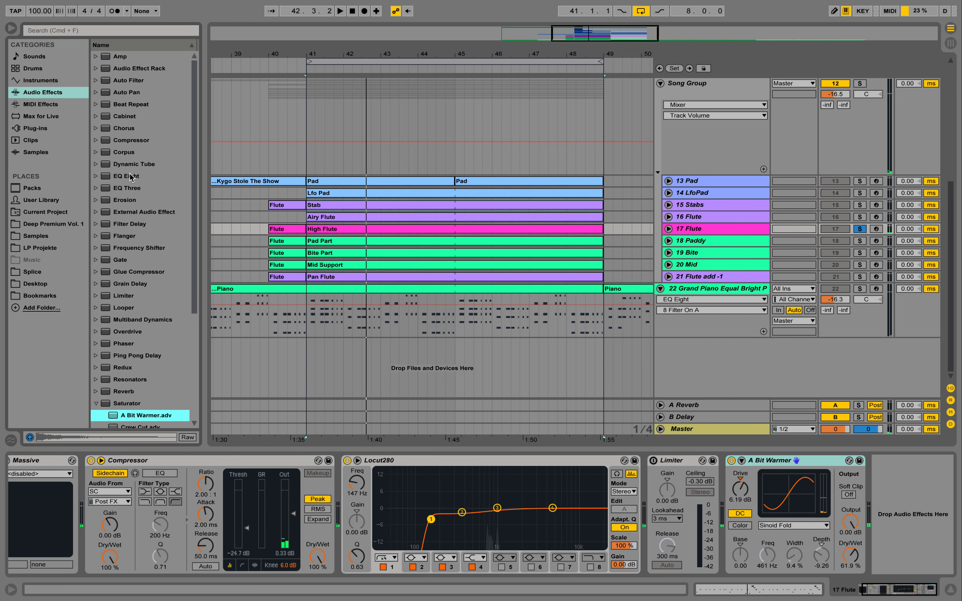
pyautogui.click(127, 139)
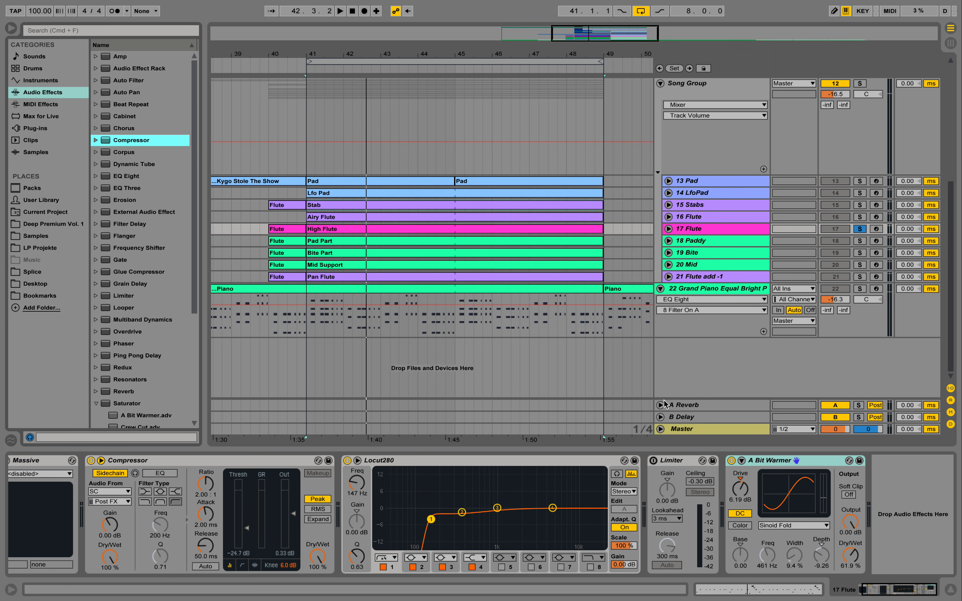
pyautogui.click(860, 229)
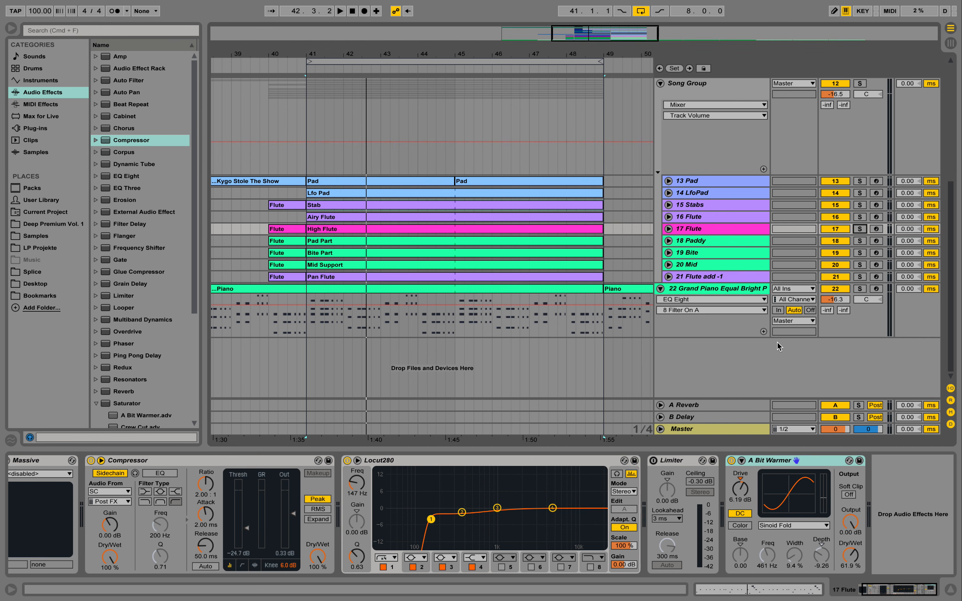
pyautogui.click(731, 460)
pyautogui.hscroll(-2, 707, 498)
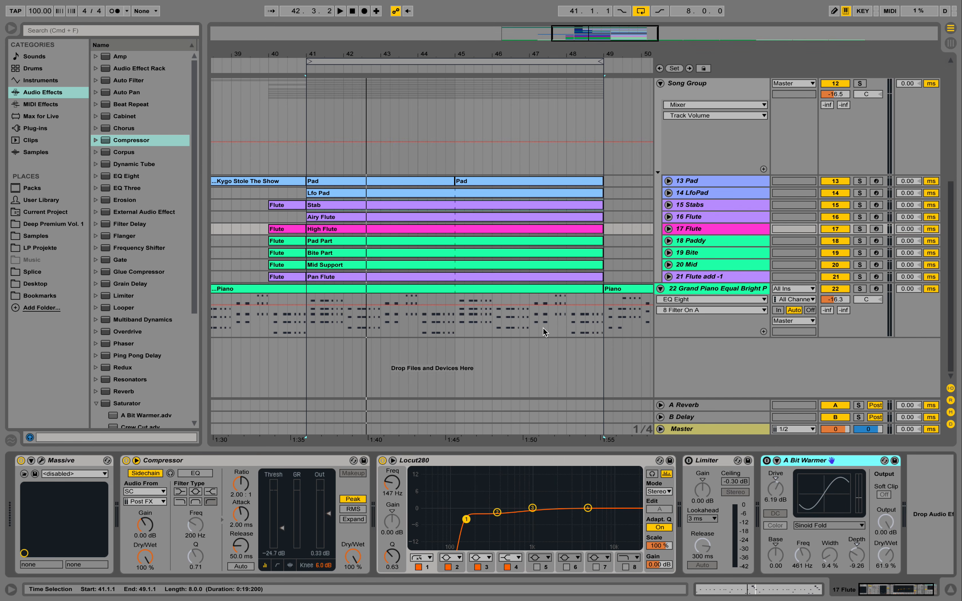
# Play the song from bar 41, collapse the 11 BassRumble track and hide the device view
pyautogui.scroll(5, 502, 242)
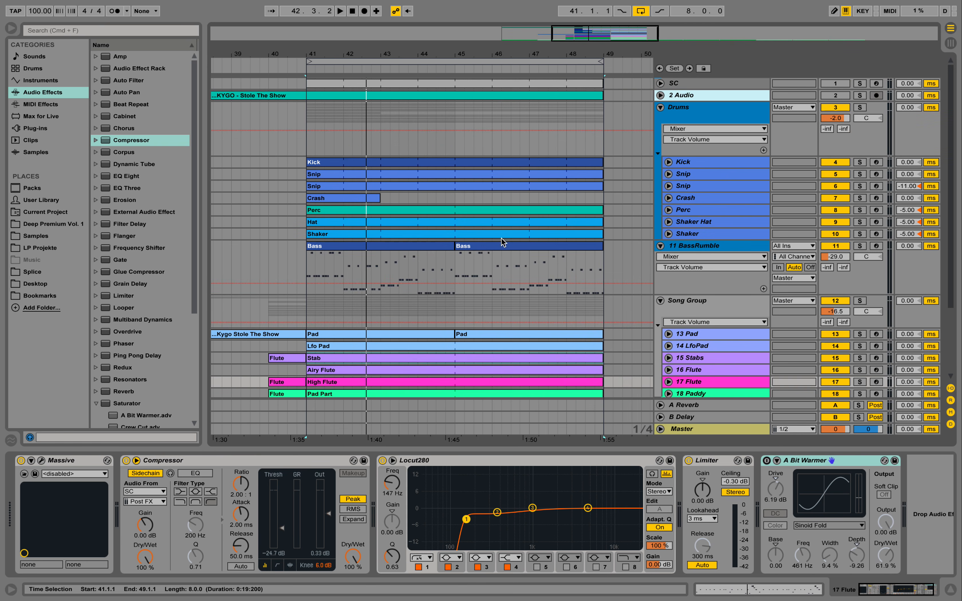
pyautogui.click(262, 61)
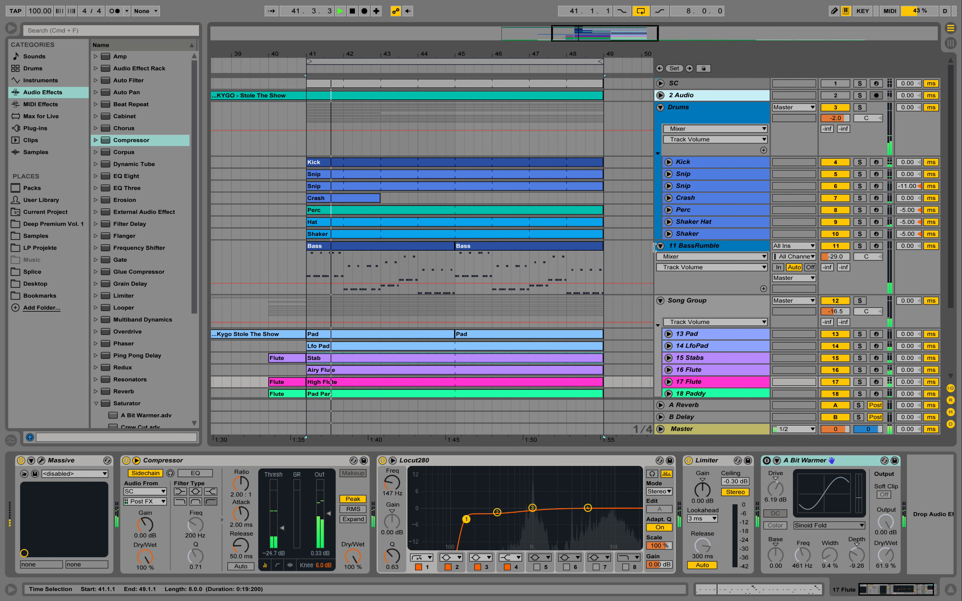
pyautogui.click(660, 245)
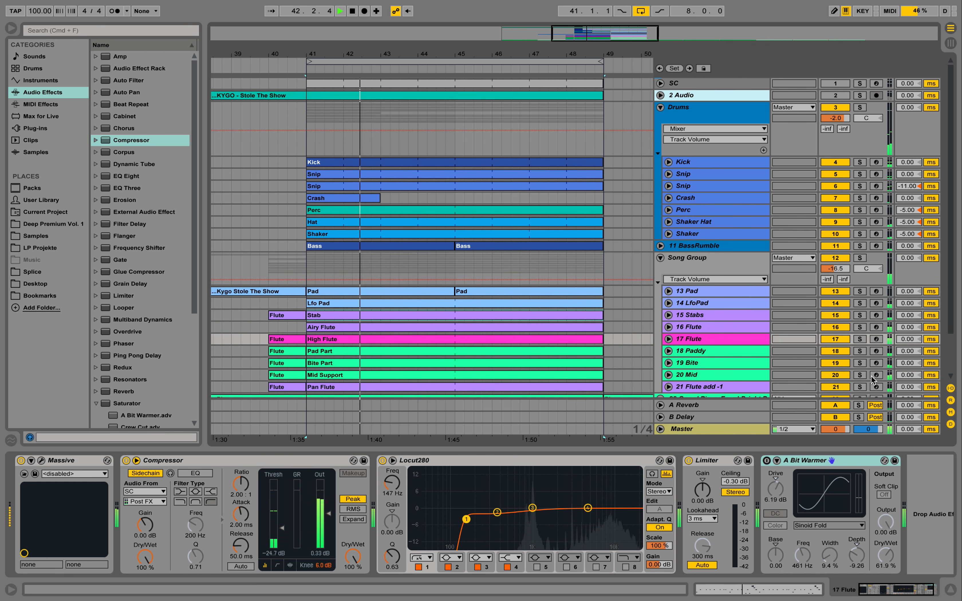
pyautogui.click(948, 591)
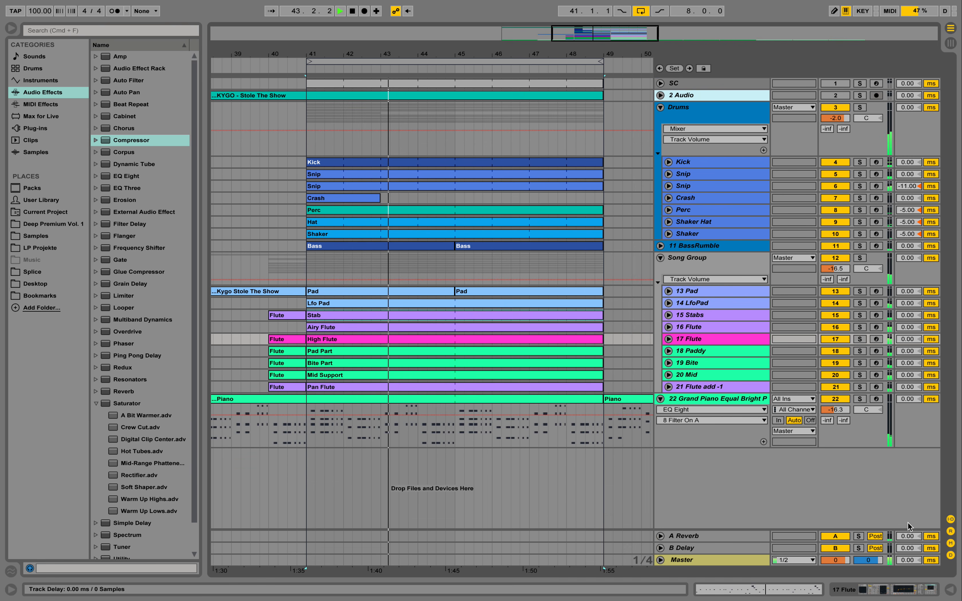